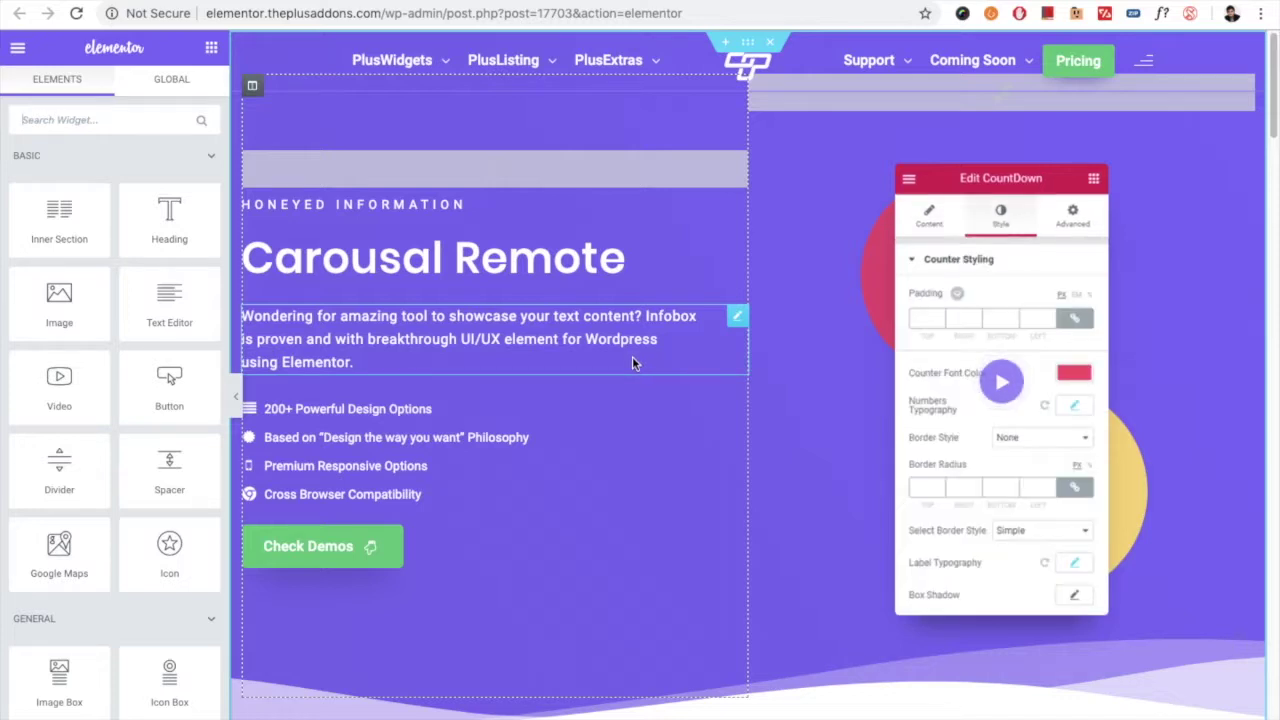
Scroll down to the Tools for pros pricing section with its Standard $59 and Premium $79 plans.
{"action": "scroll", "coordinate": [582, 408], "scroll_direction": "down", "scroll_amount": 10}
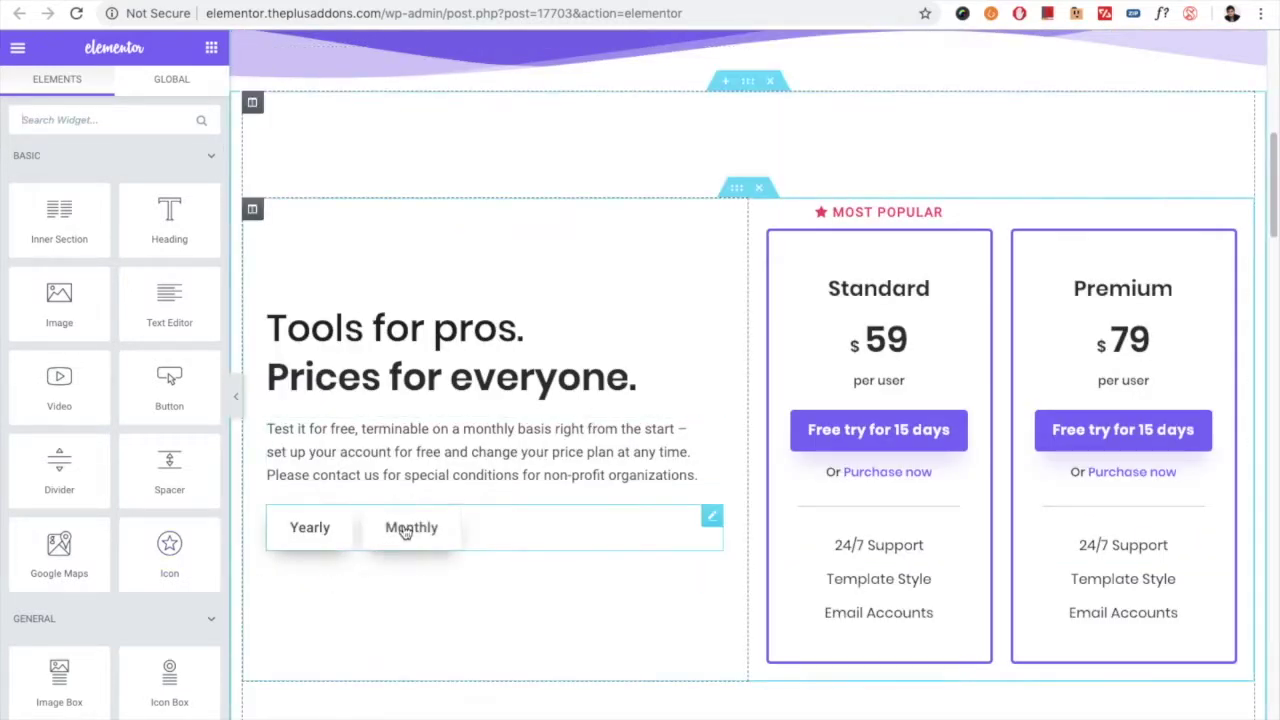
Toggle pricing to Yearly and back to Monthly, then advance the product carousel with its Prev/Next remote.
{"action": "left_click", "coordinate": [327, 535]}
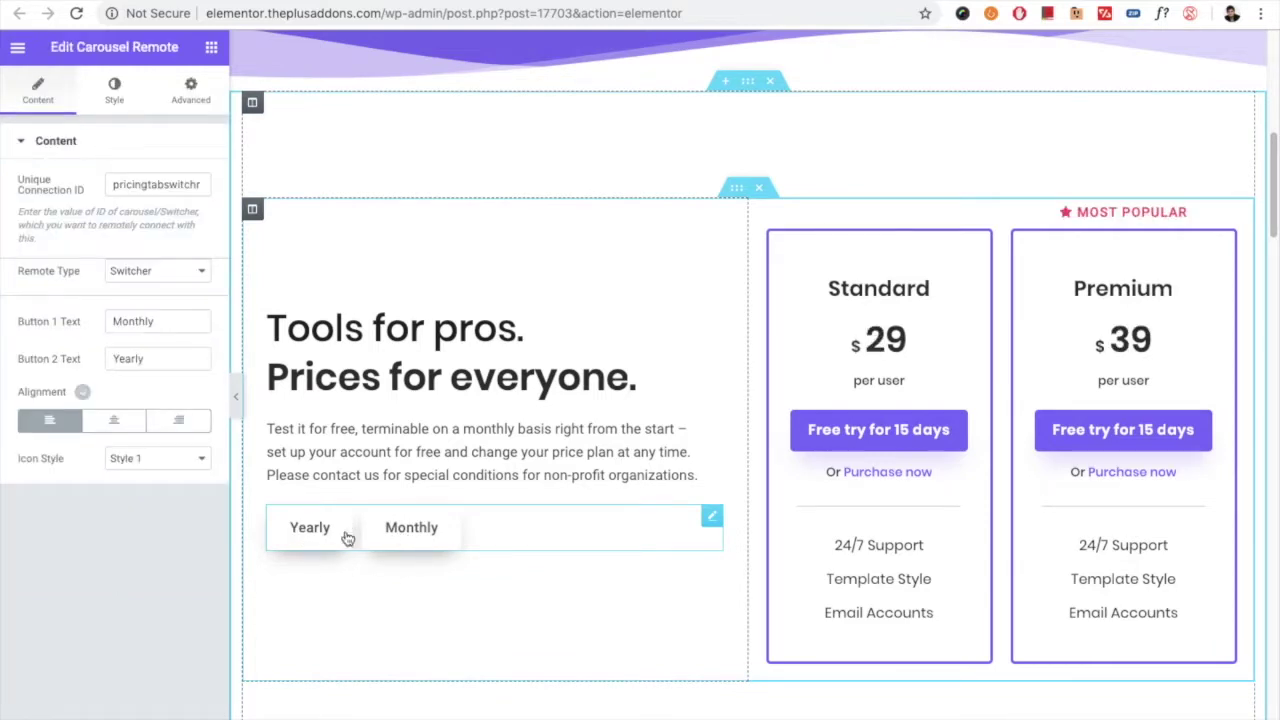
{"action": "left_click", "coordinate": [415, 541]}
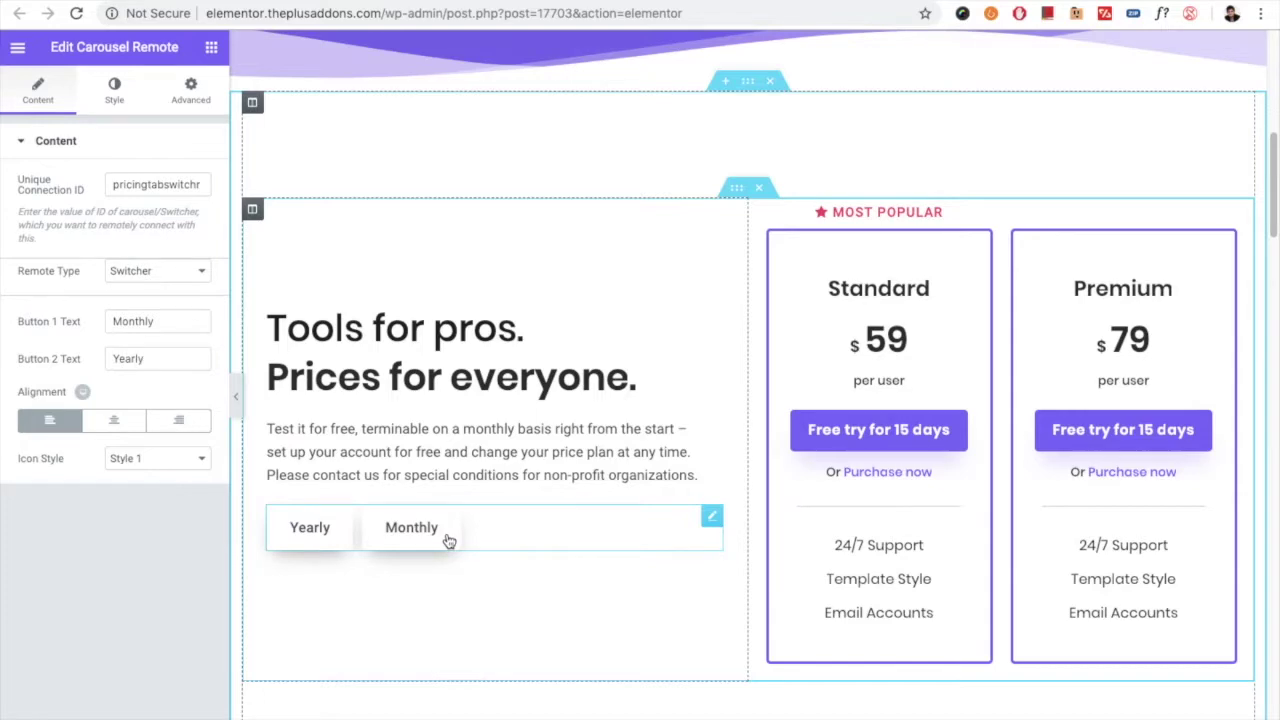
{"action": "scroll", "coordinate": [514, 543], "scroll_direction": "down", "scroll_amount": 8}
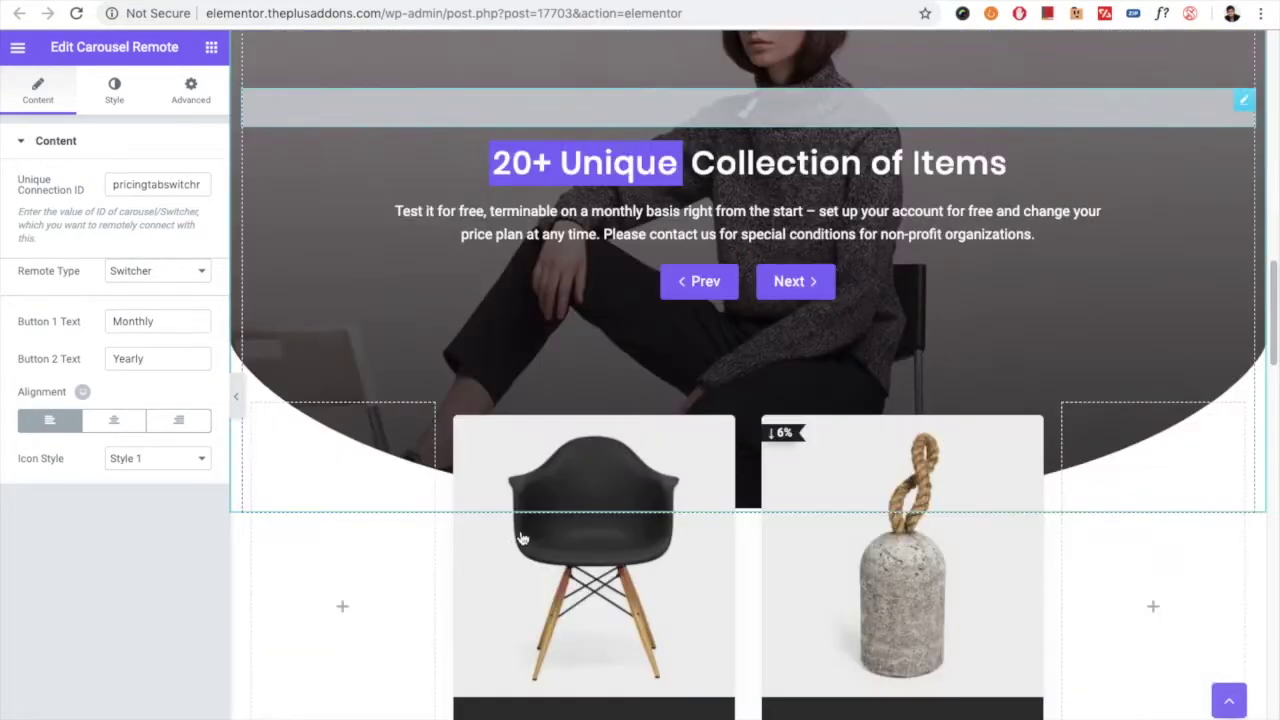
{"action": "left_click", "coordinate": [803, 294]}
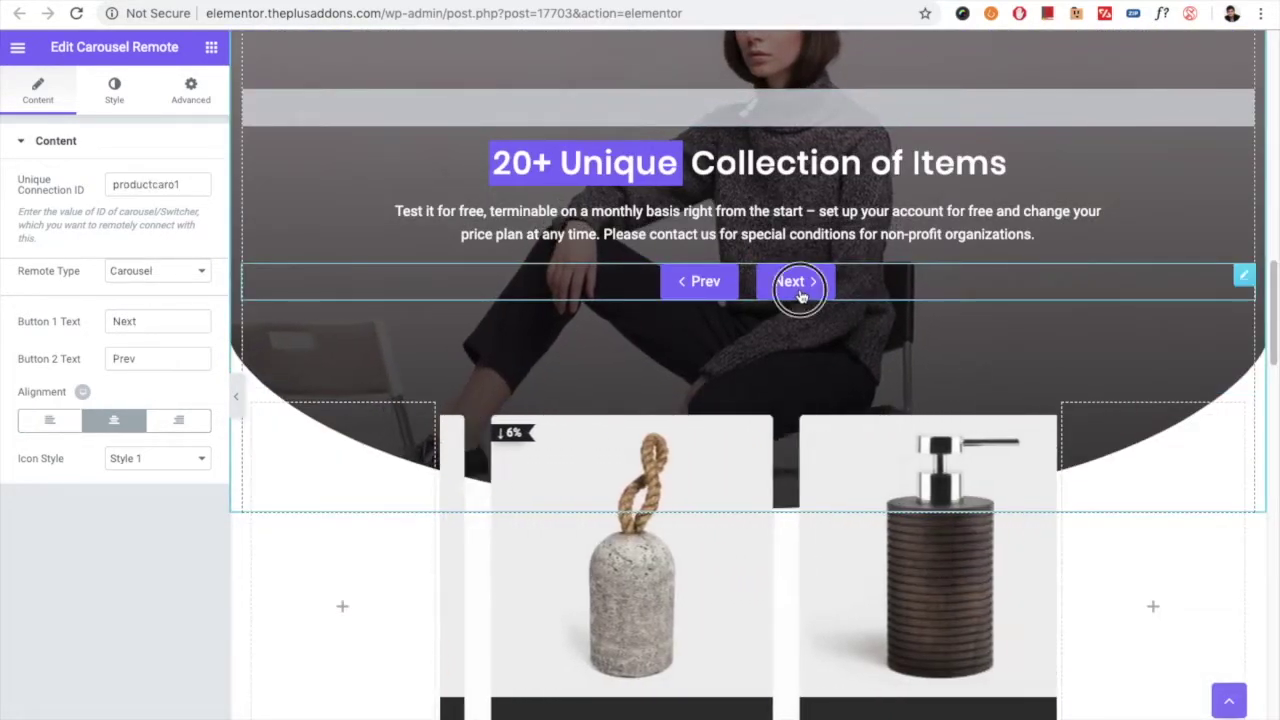
{"action": "left_click", "coordinate": [789, 294]}
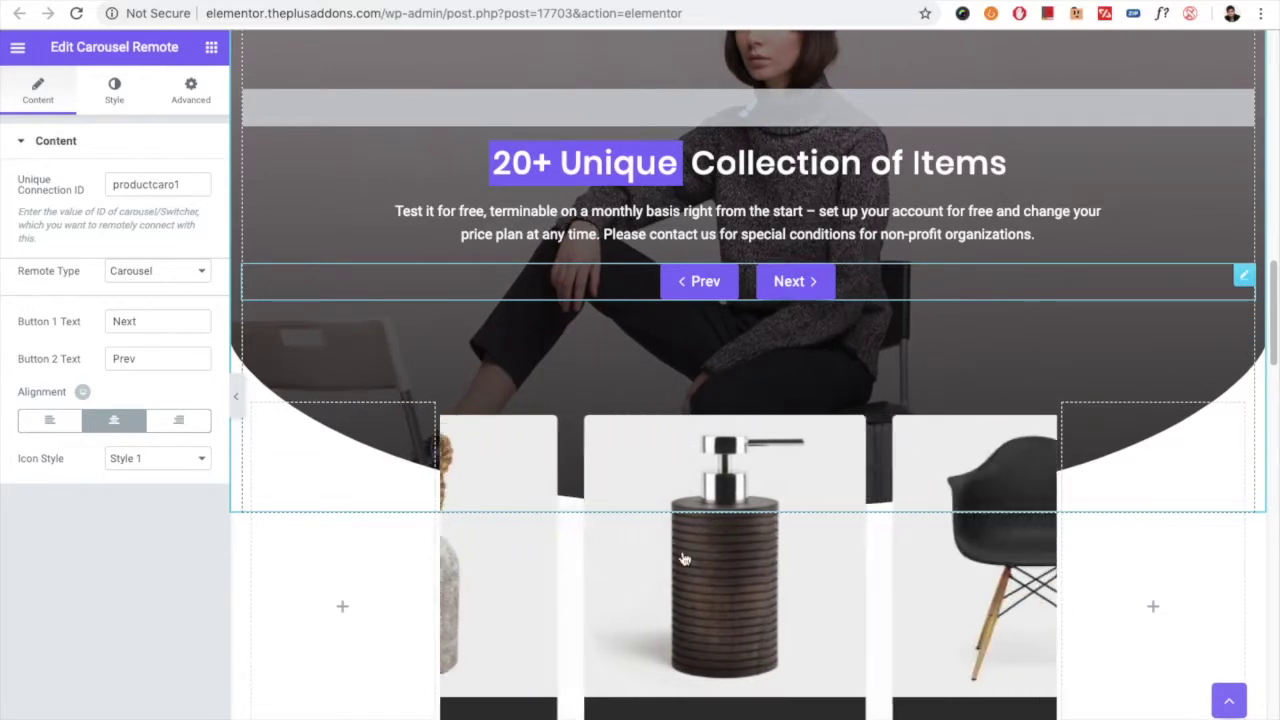
{"action": "scroll", "coordinate": [681, 561], "scroll_direction": "down", "scroll_amount": 10}
{"action": "scroll", "coordinate": [590, 515], "scroll_direction": "up", "scroll_amount": 2}
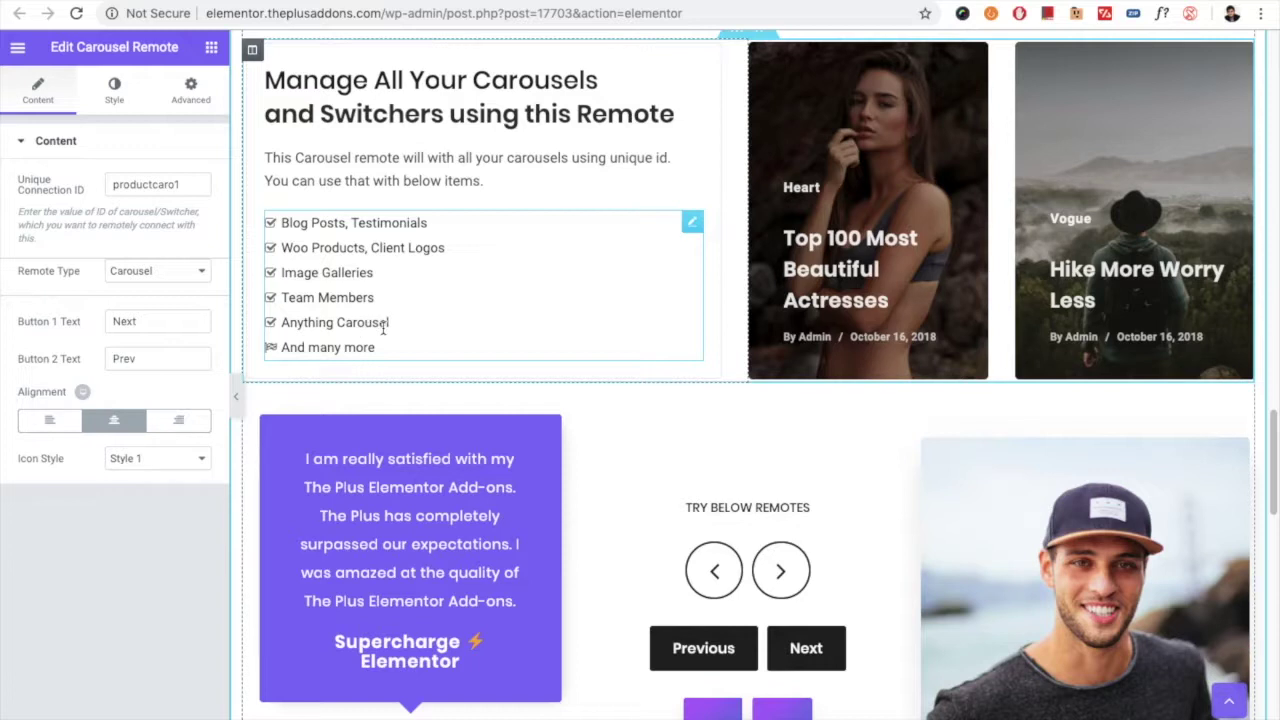
Move the blog carousel forward and back with its circle-arrow remote, connected as blog1.
{"action": "scroll", "coordinate": [790, 525], "scroll_direction": "down", "scroll_amount": 1}
{"action": "left_click", "coordinate": [791, 532]}
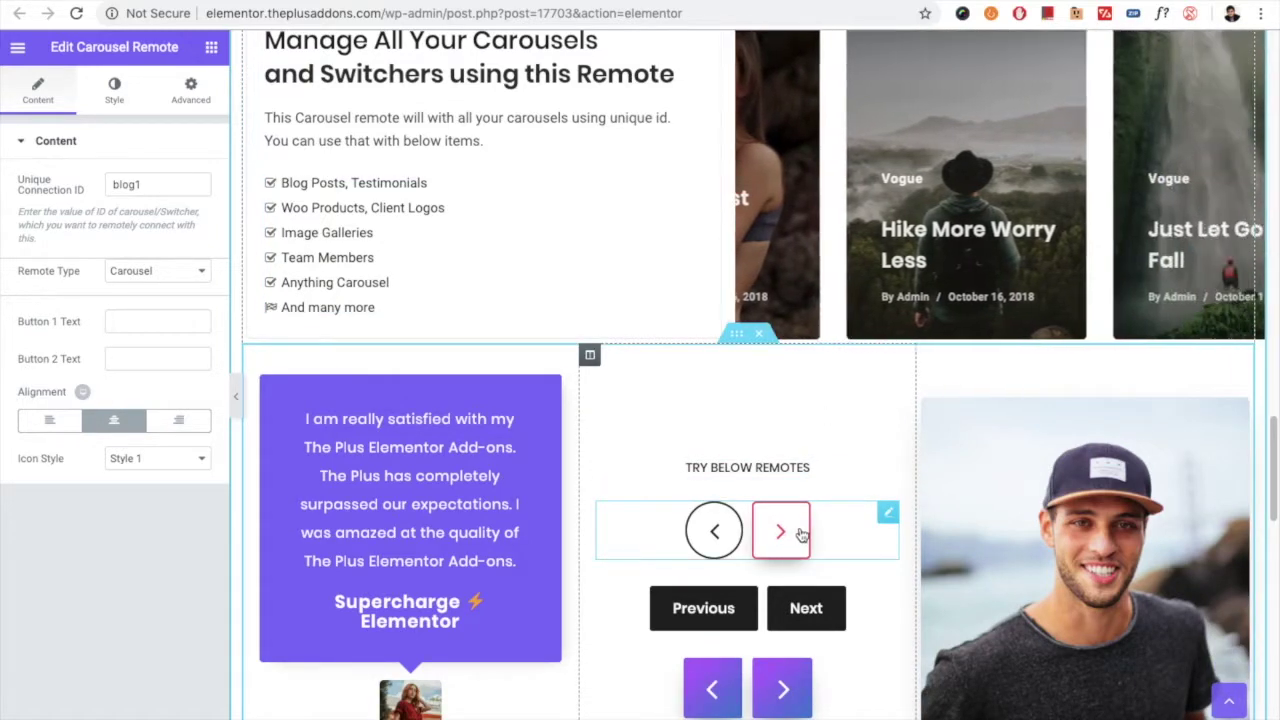
{"action": "scroll", "coordinate": [983, 302], "scroll_direction": "up", "scroll_amount": 1}
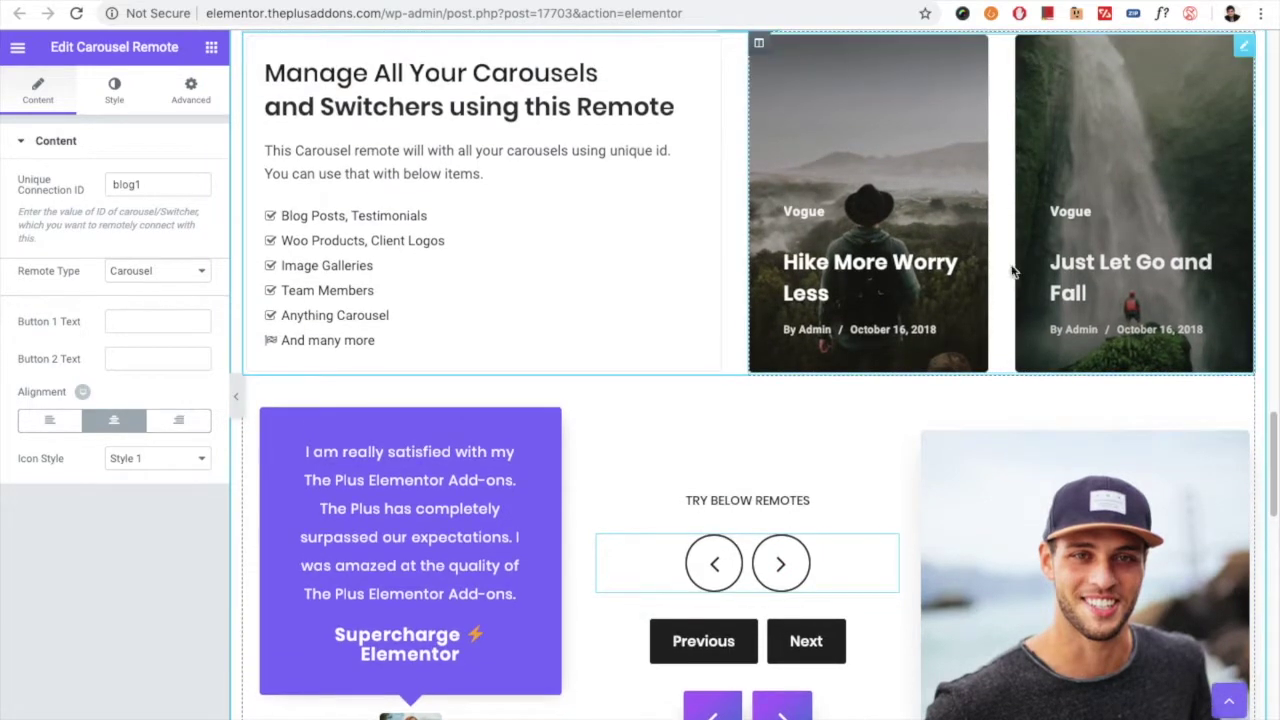
{"action": "scroll", "coordinate": [779, 490], "scroll_direction": "down", "scroll_amount": 2}
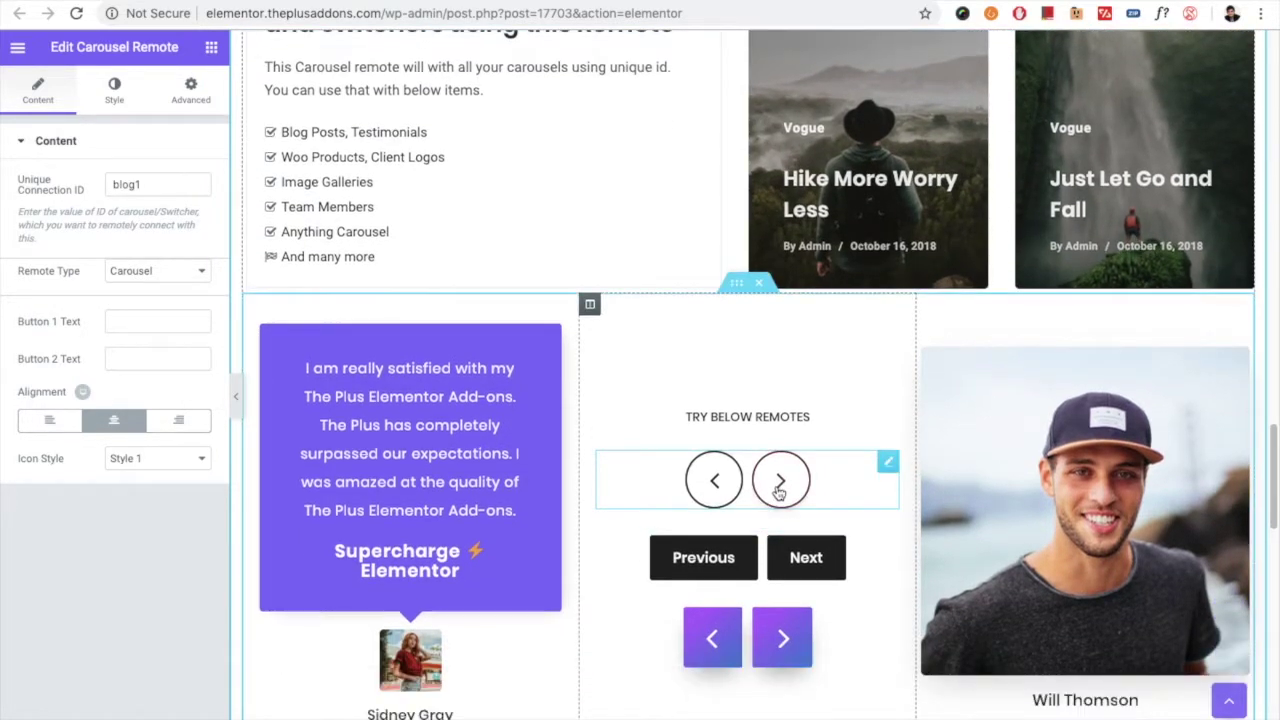
{"action": "left_click", "coordinate": [725, 491]}
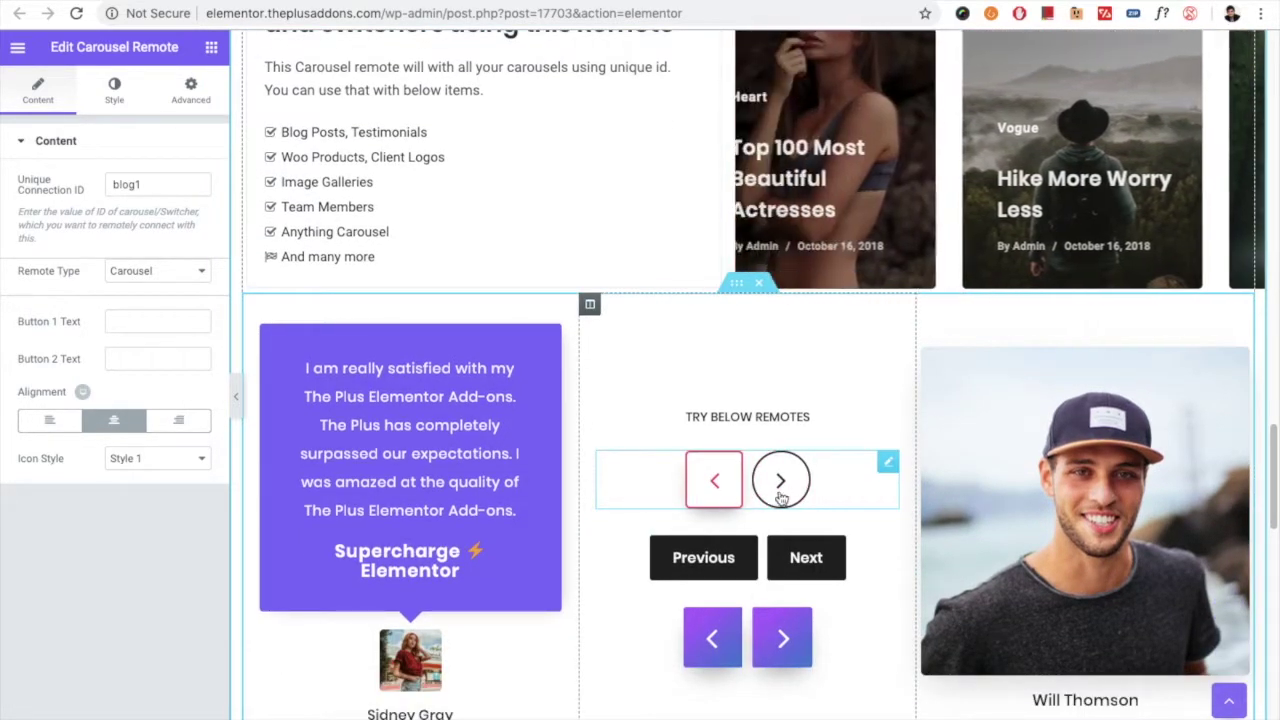
Slide the testimonial carousel forward and back with its Previous/Next remote, connected as testim1.
{"action": "left_click", "coordinate": [798, 572]}
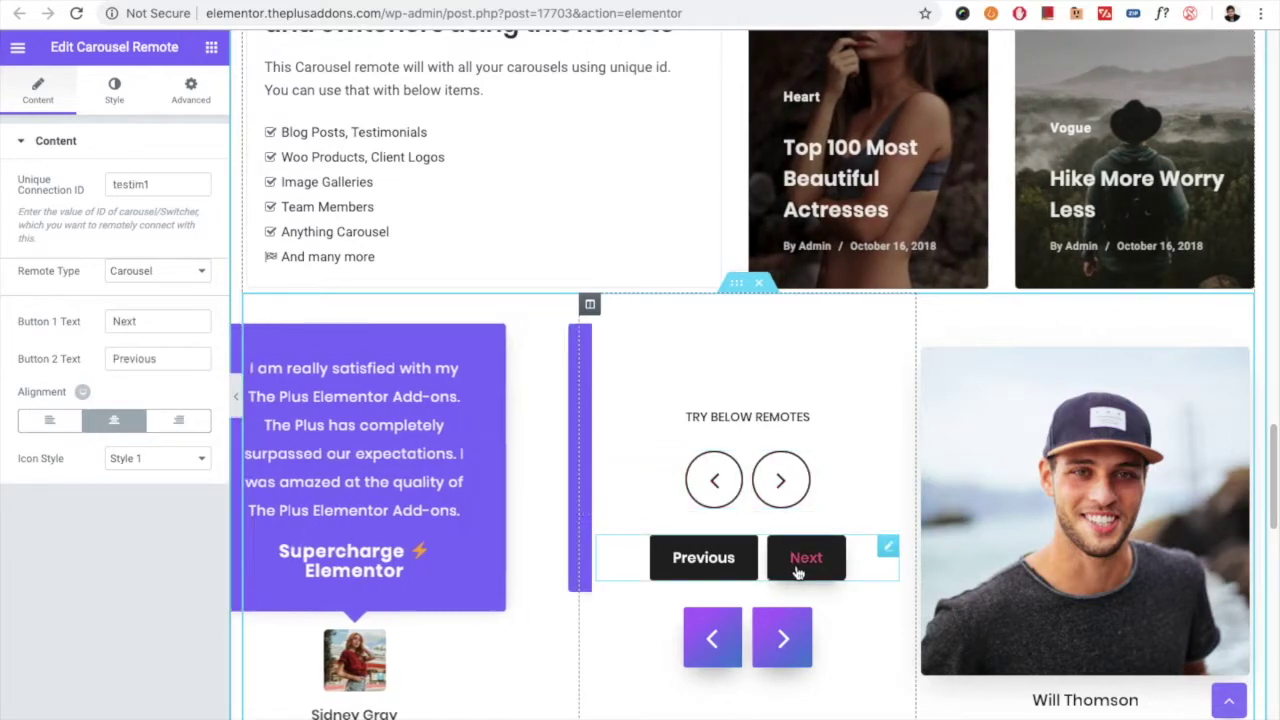
{"action": "scroll", "coordinate": [798, 572], "scroll_direction": "down", "scroll_amount": 4}
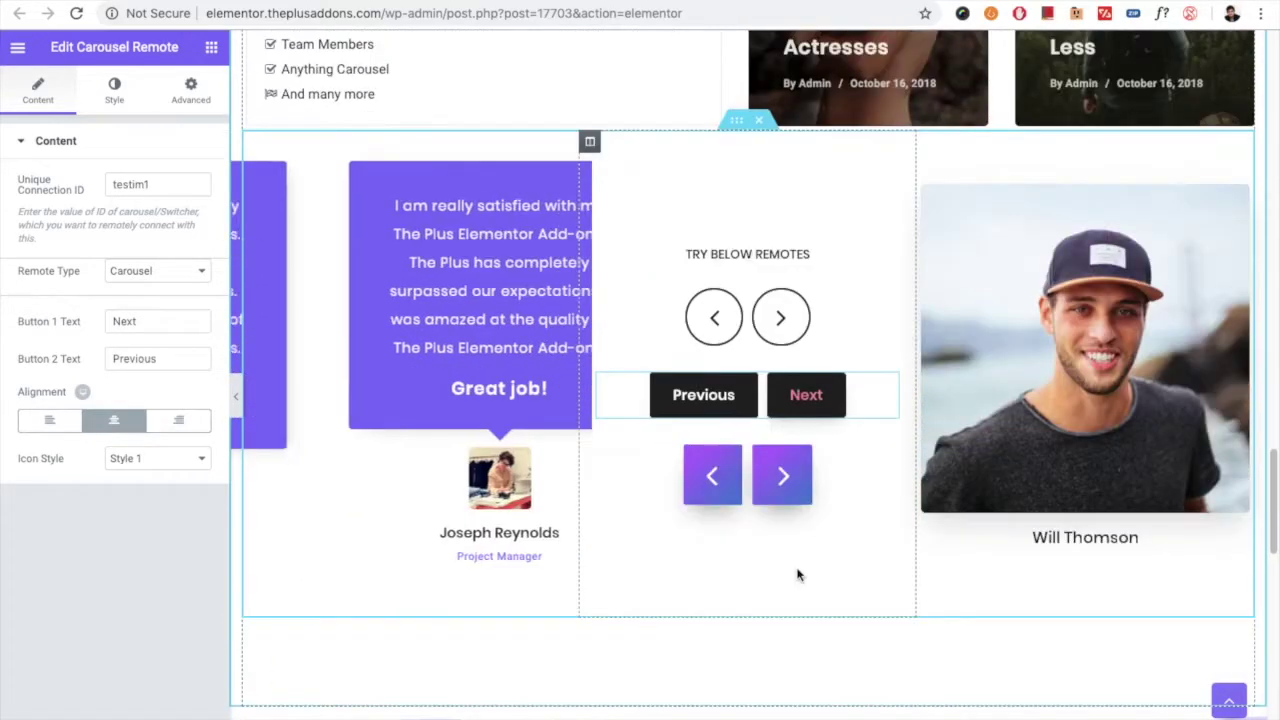
{"action": "left_click", "coordinate": [790, 398]}
{"action": "left_click", "coordinate": [709, 405]}
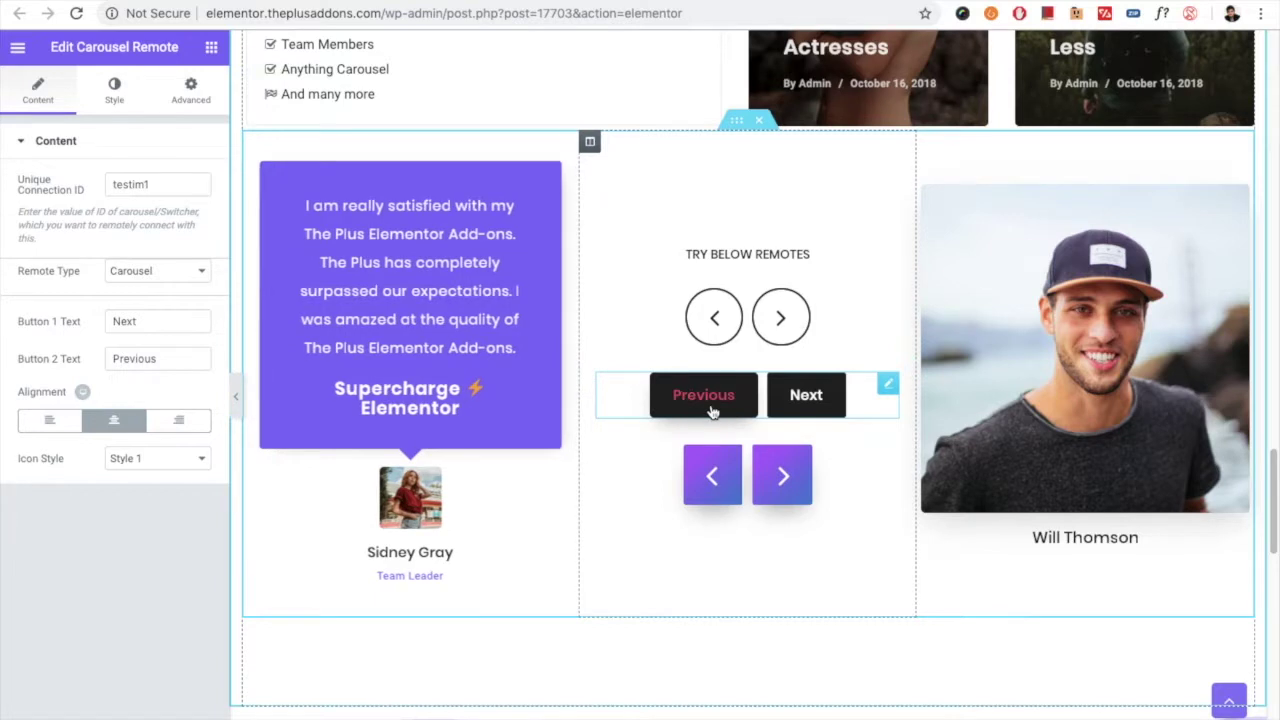
Move the team carousel between members with its purple-arrow remote, connected as team1.
{"action": "left_click", "coordinate": [762, 466]}
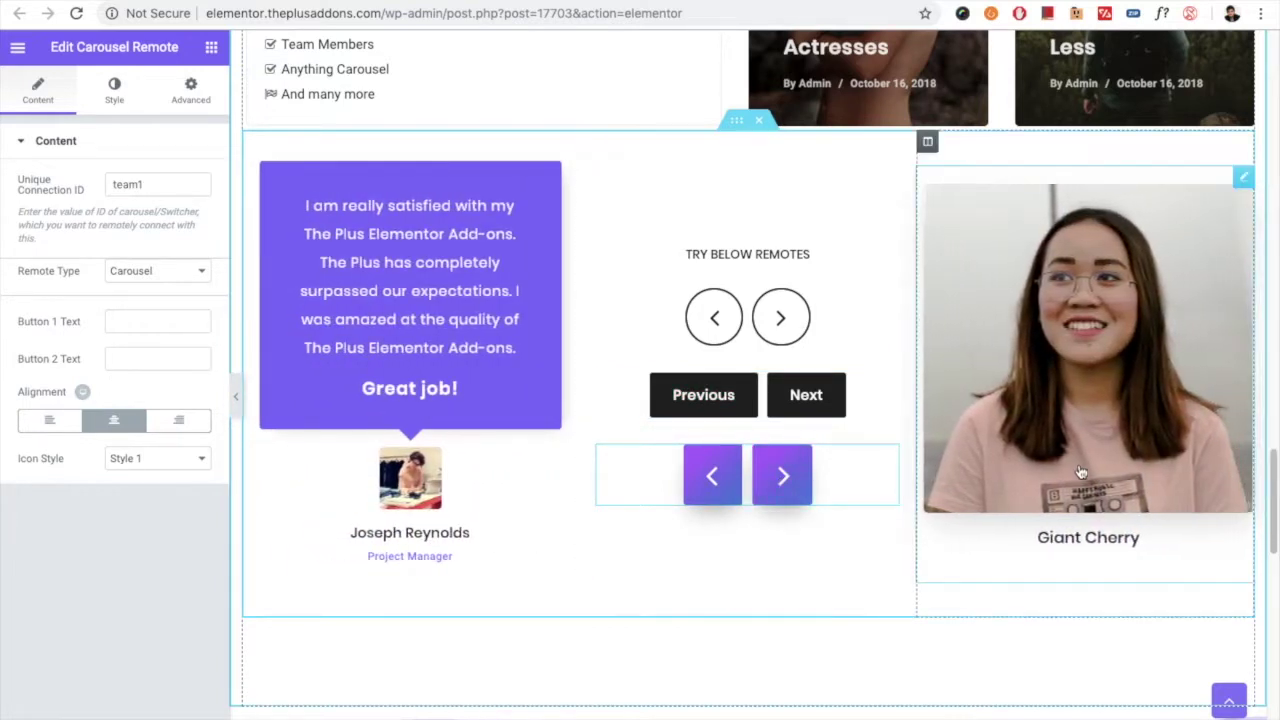
{"action": "left_click", "coordinate": [772, 490]}
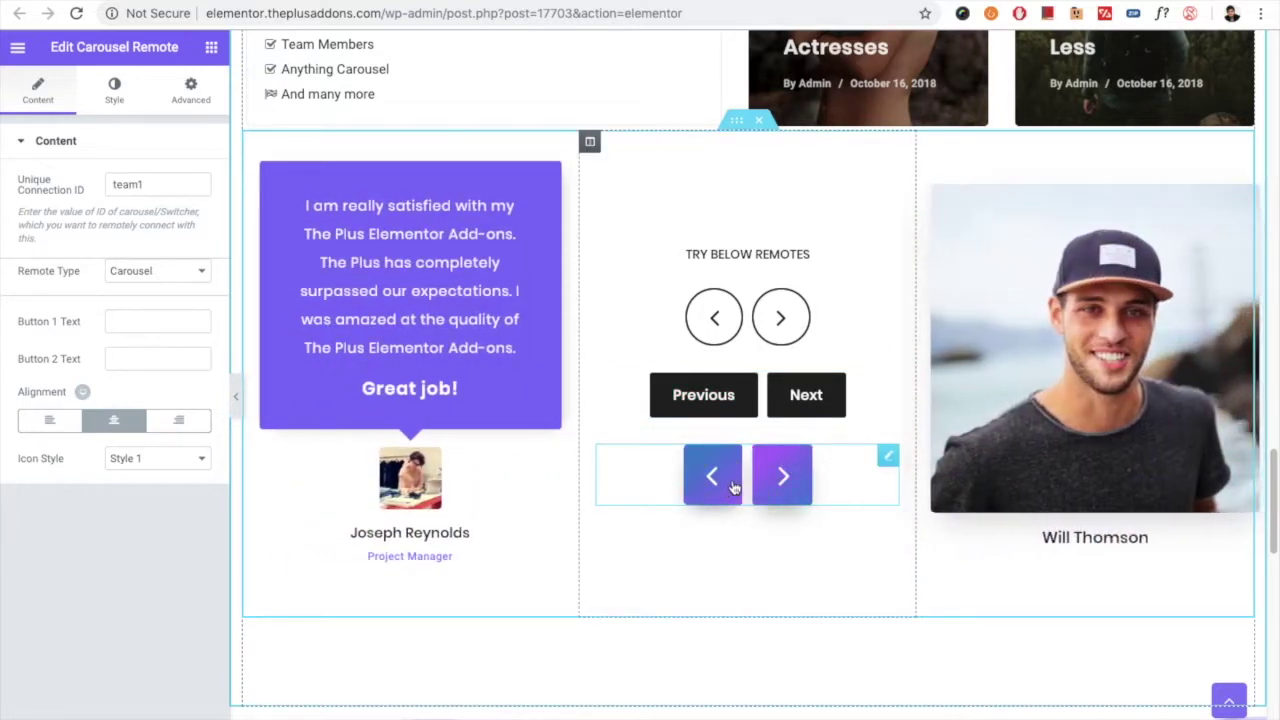
{"action": "left_click", "coordinate": [711, 486]}
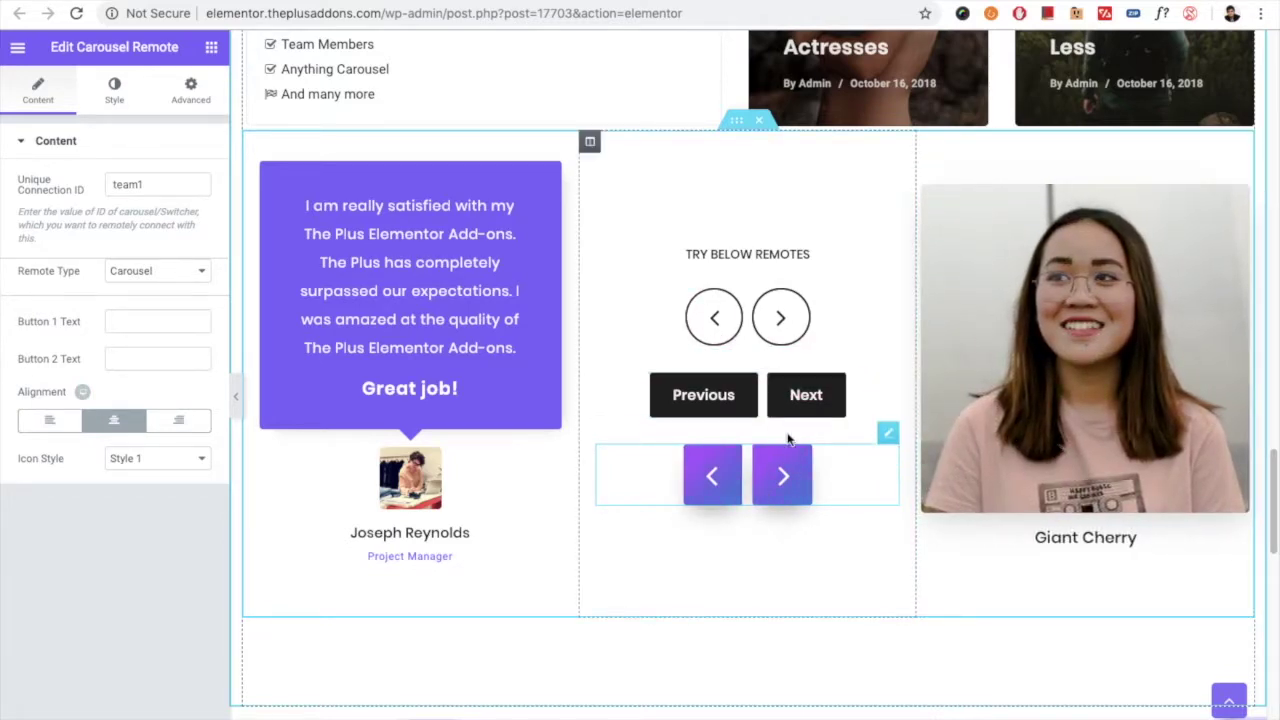
{"action": "scroll", "coordinate": [787, 438], "scroll_direction": "up", "scroll_amount": 15}
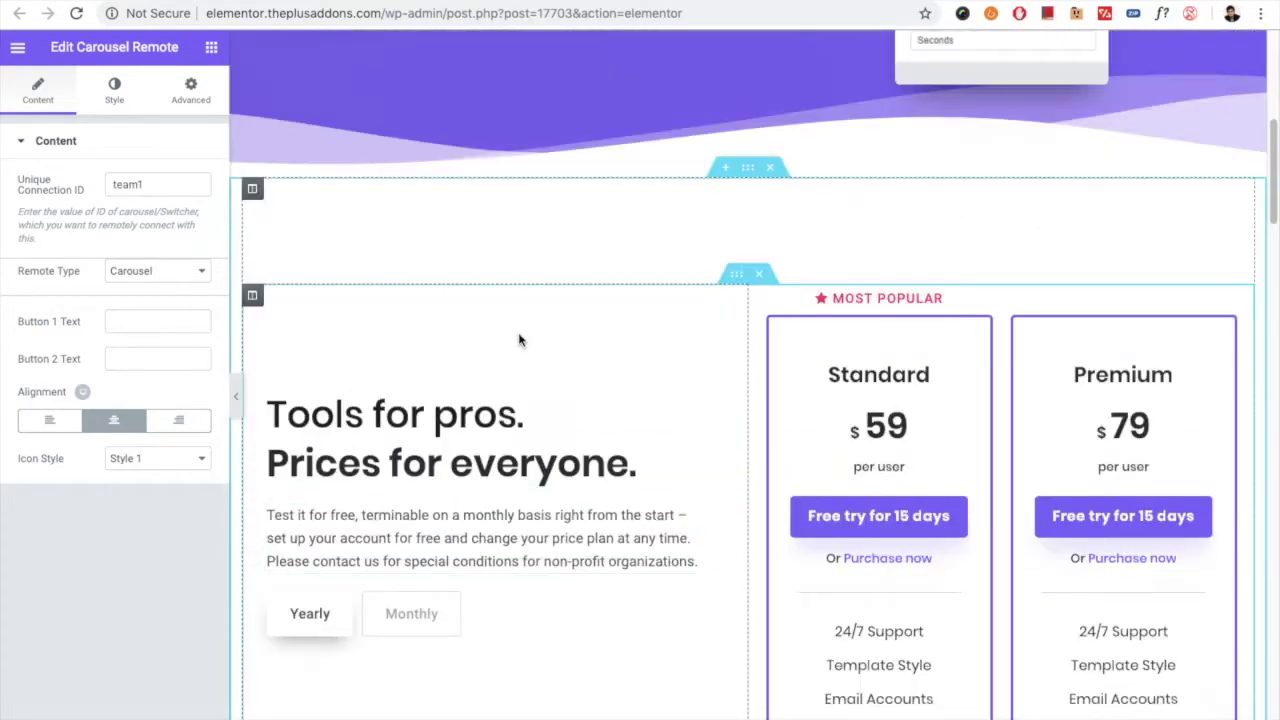
Open the Yearly/Monthly remote's settings and select its connection ID pricingtabswitchr.
{"action": "scroll", "coordinate": [518, 335], "scroll_direction": "up", "scroll_amount": 10}
{"action": "scroll", "coordinate": [518, 332], "scroll_direction": "up", "scroll_amount": 1}
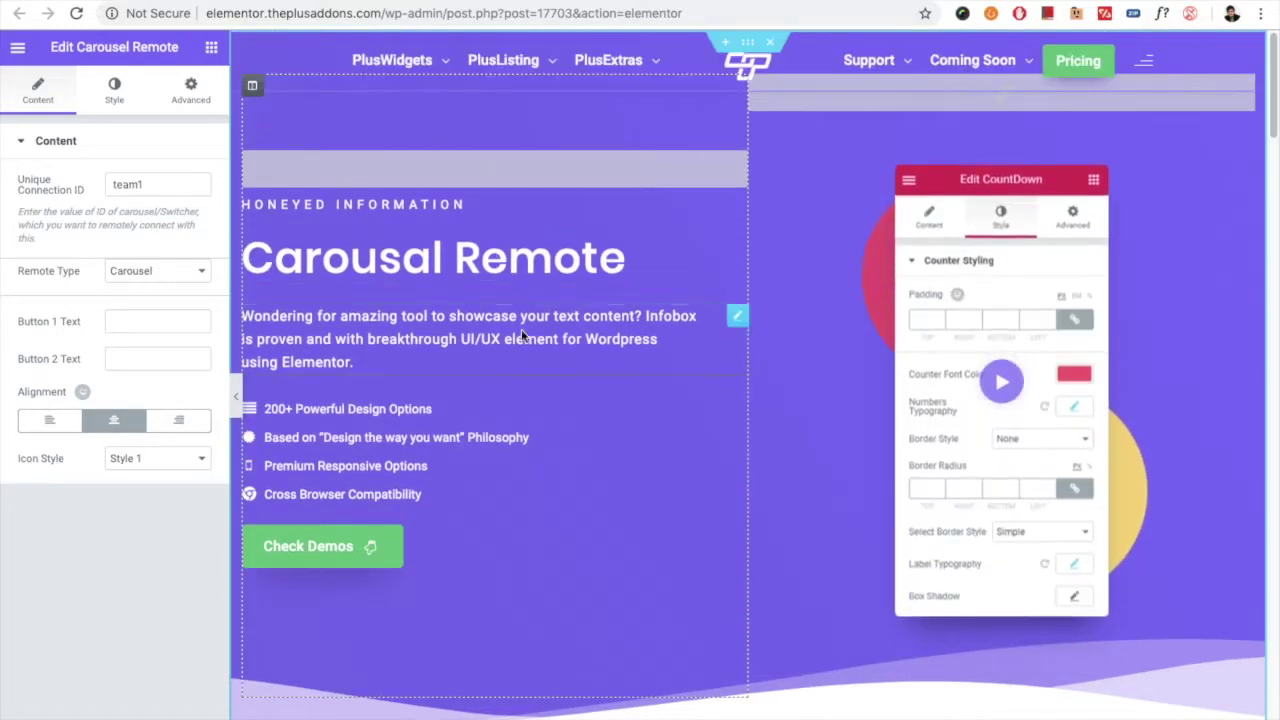
{"action": "scroll", "coordinate": [521, 335], "scroll_direction": "down", "scroll_amount": 5}
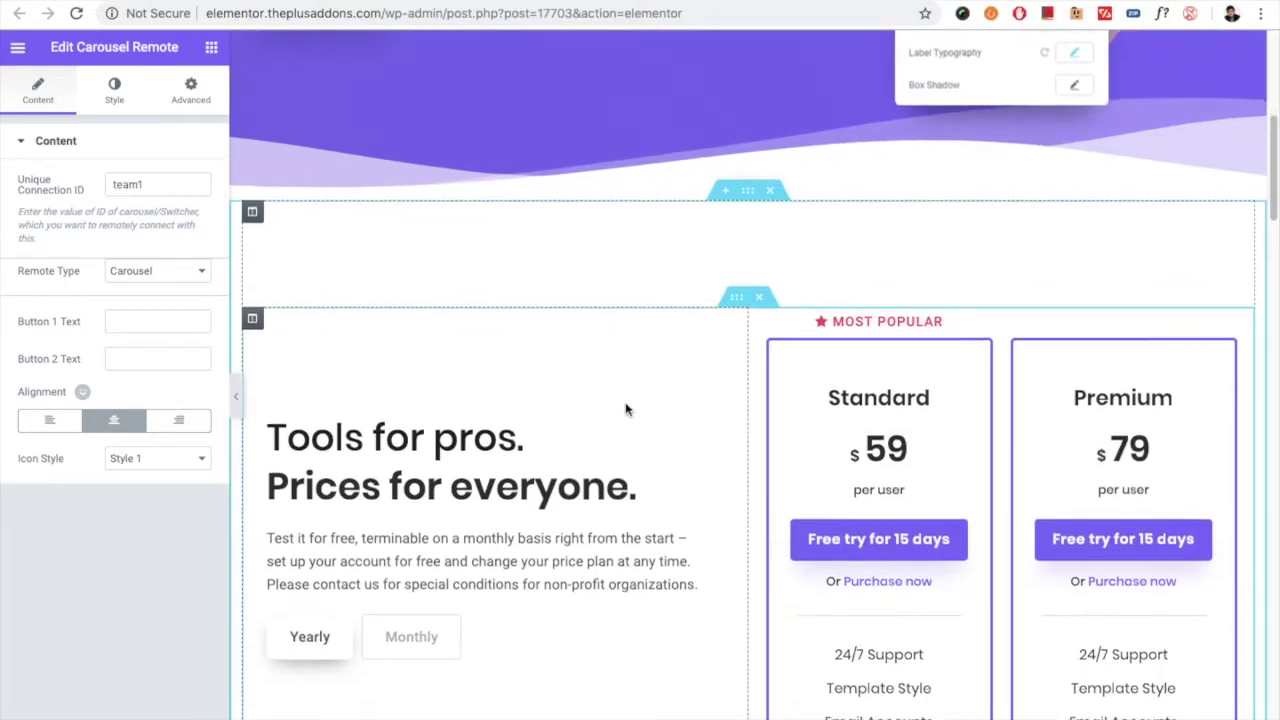
{"action": "scroll", "coordinate": [625, 408], "scroll_direction": "down", "scroll_amount": 2}
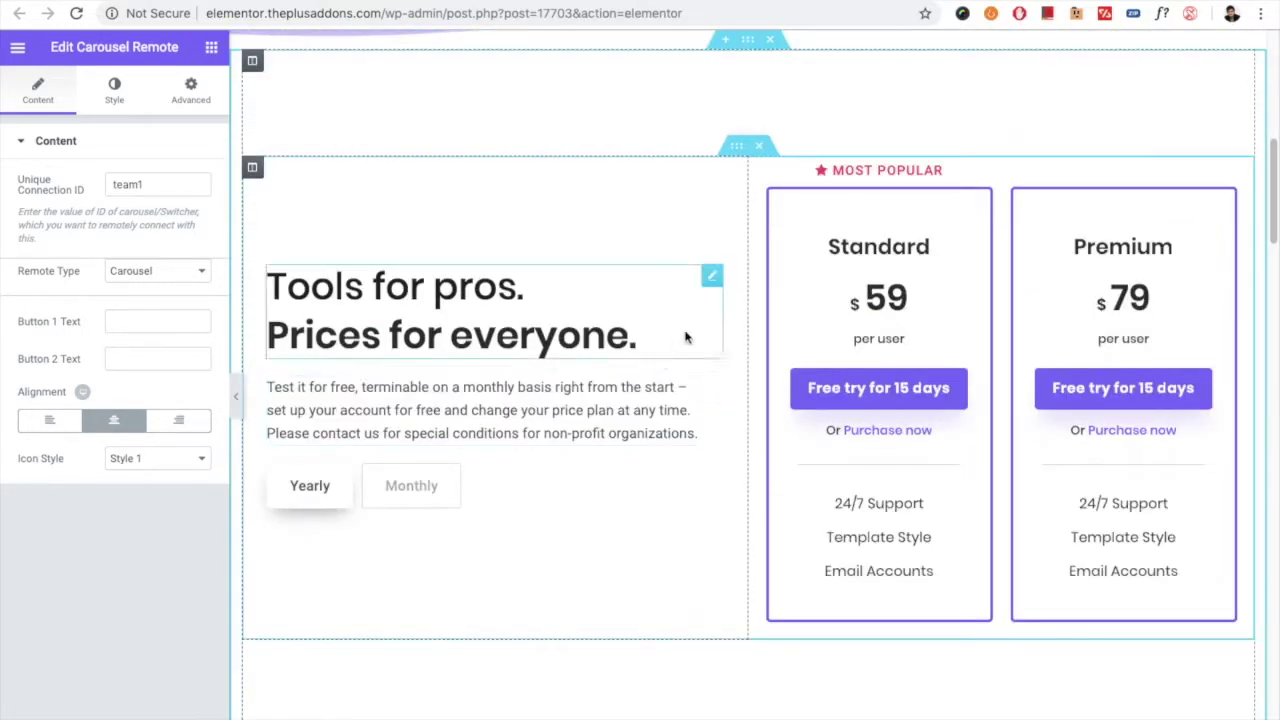
{"action": "left_click", "coordinate": [630, 481]}
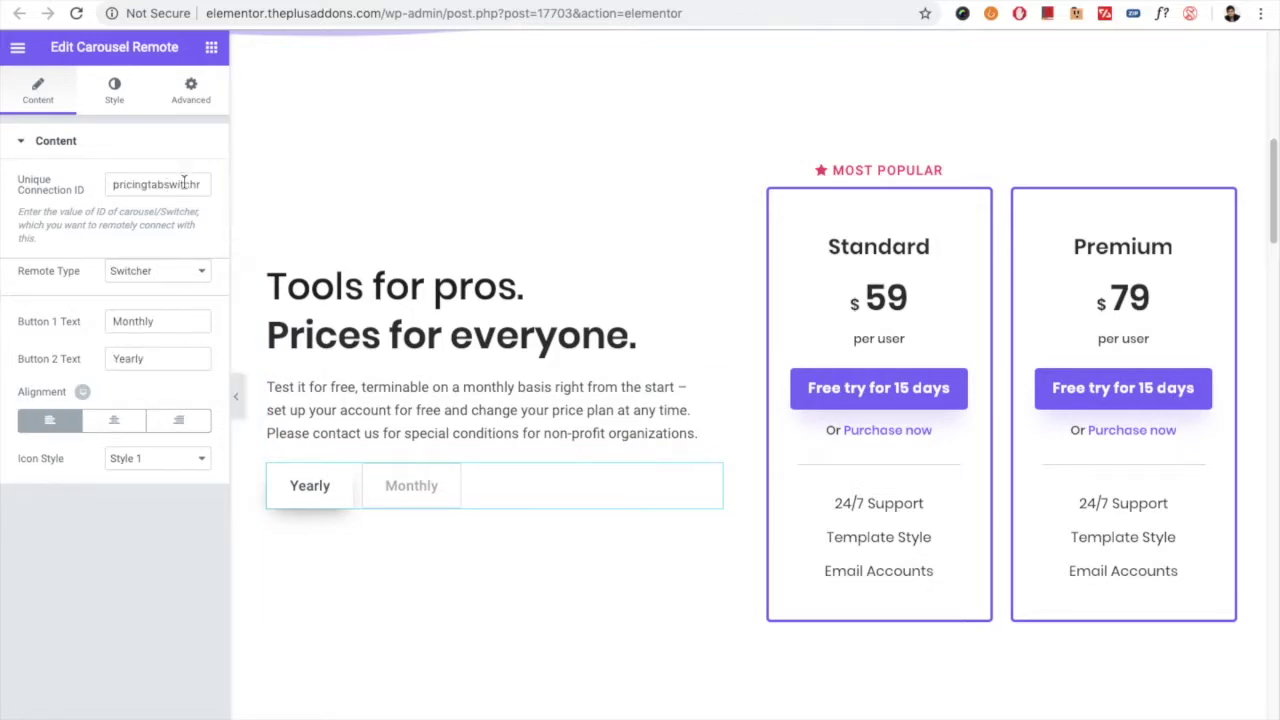
{"action": "left_click", "coordinate": [121, 182]}
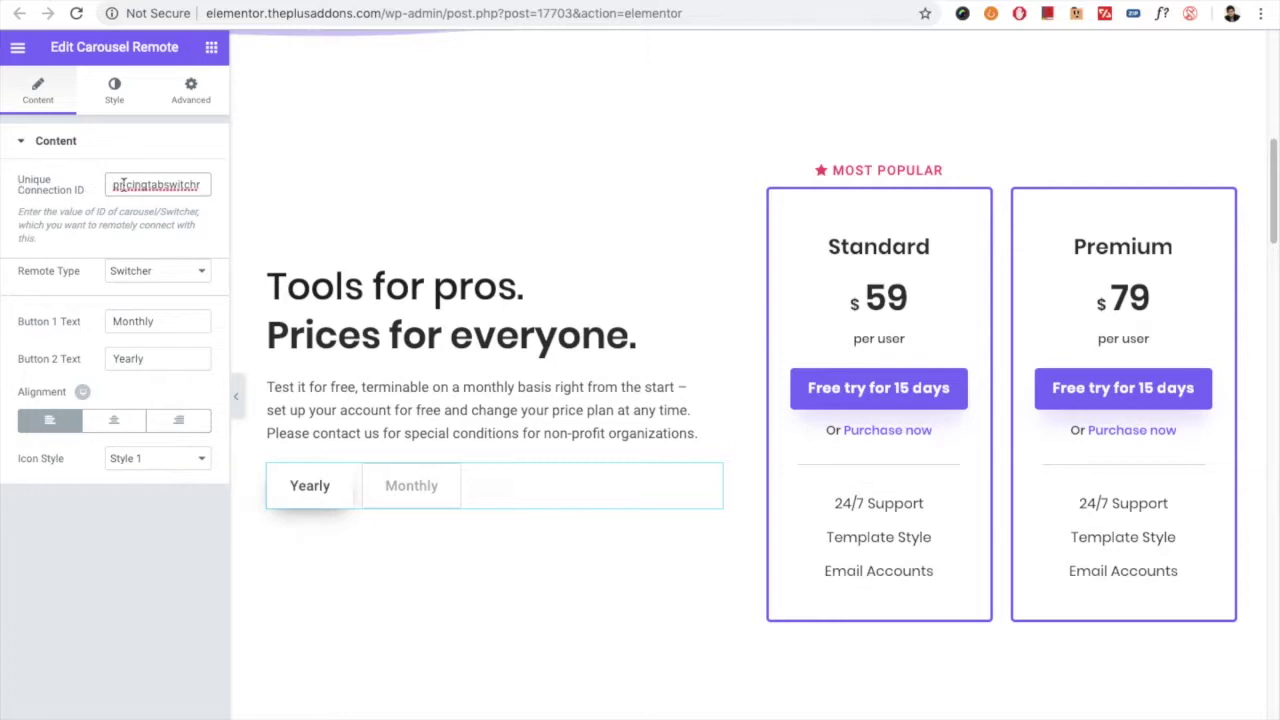
{"action": "double_click", "coordinate": [123, 184]}
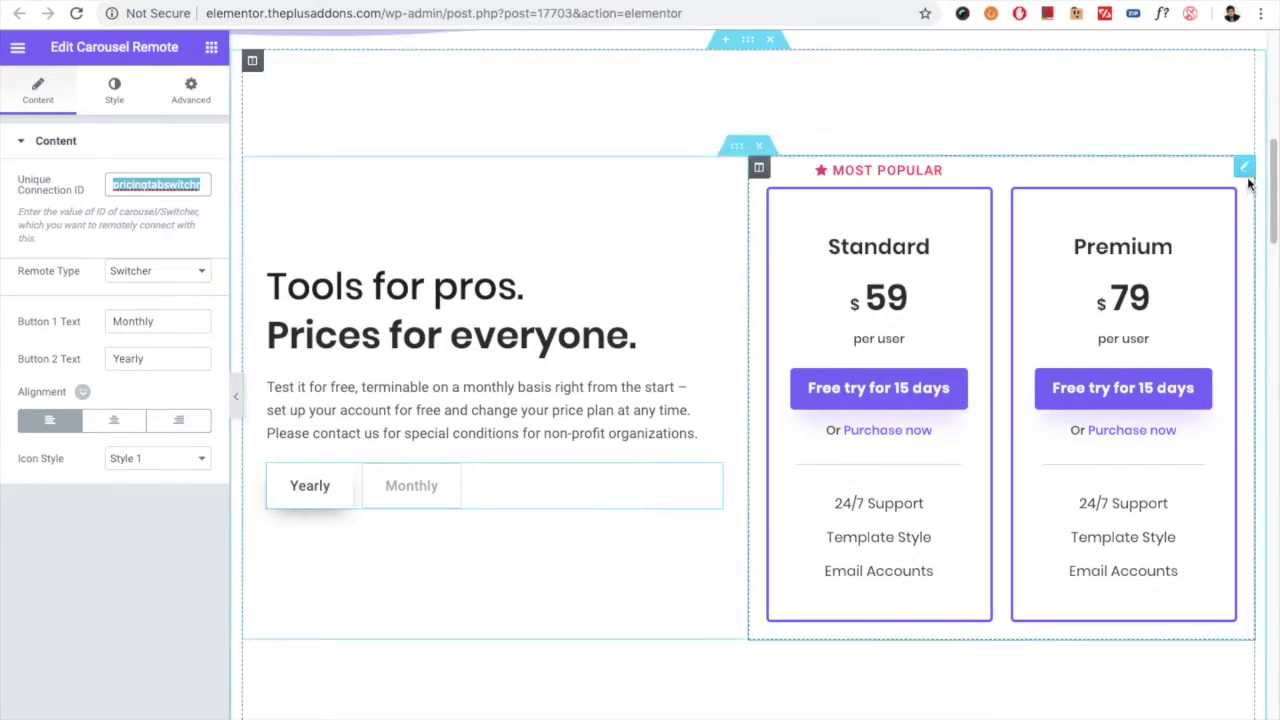
In the price plans Switcher's Switch/Toggle section, select the Unique Switcher ID pricingtabswitchr.
{"action": "left_click", "coordinate": [1244, 170]}
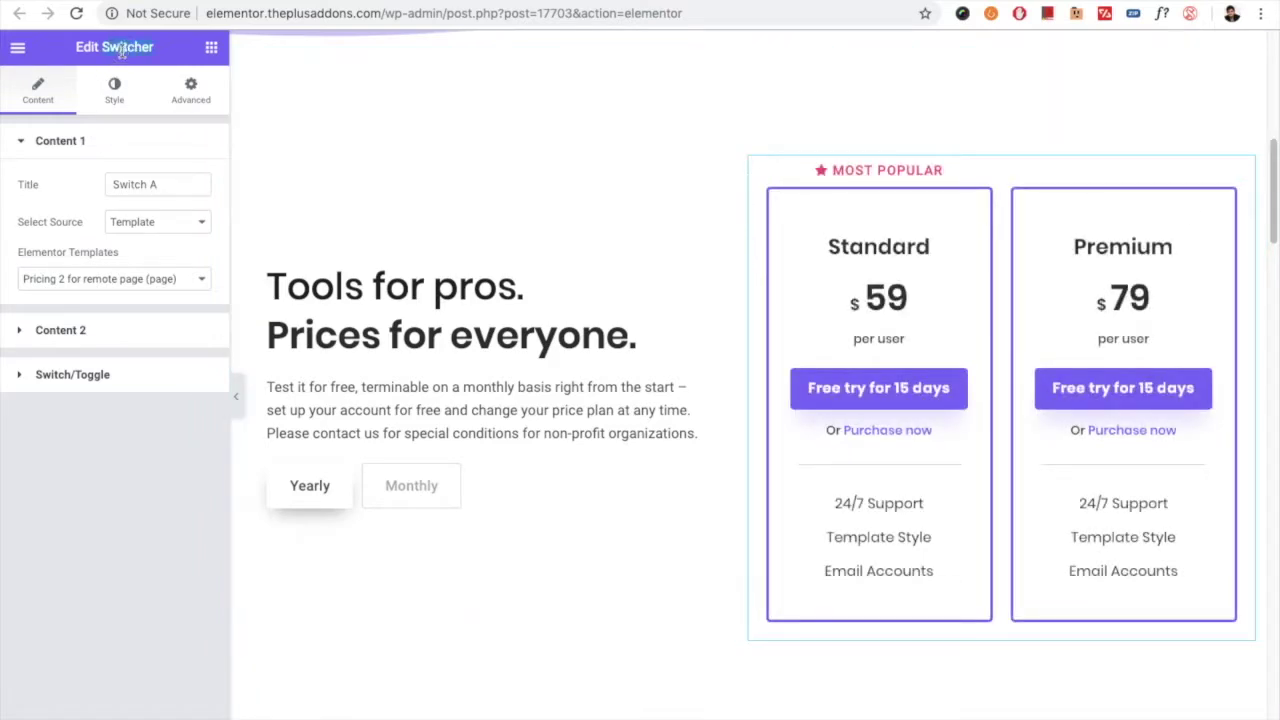
{"action": "left_click_drag", "start_coordinate": [135, 47], "coordinate": [154, 47]}
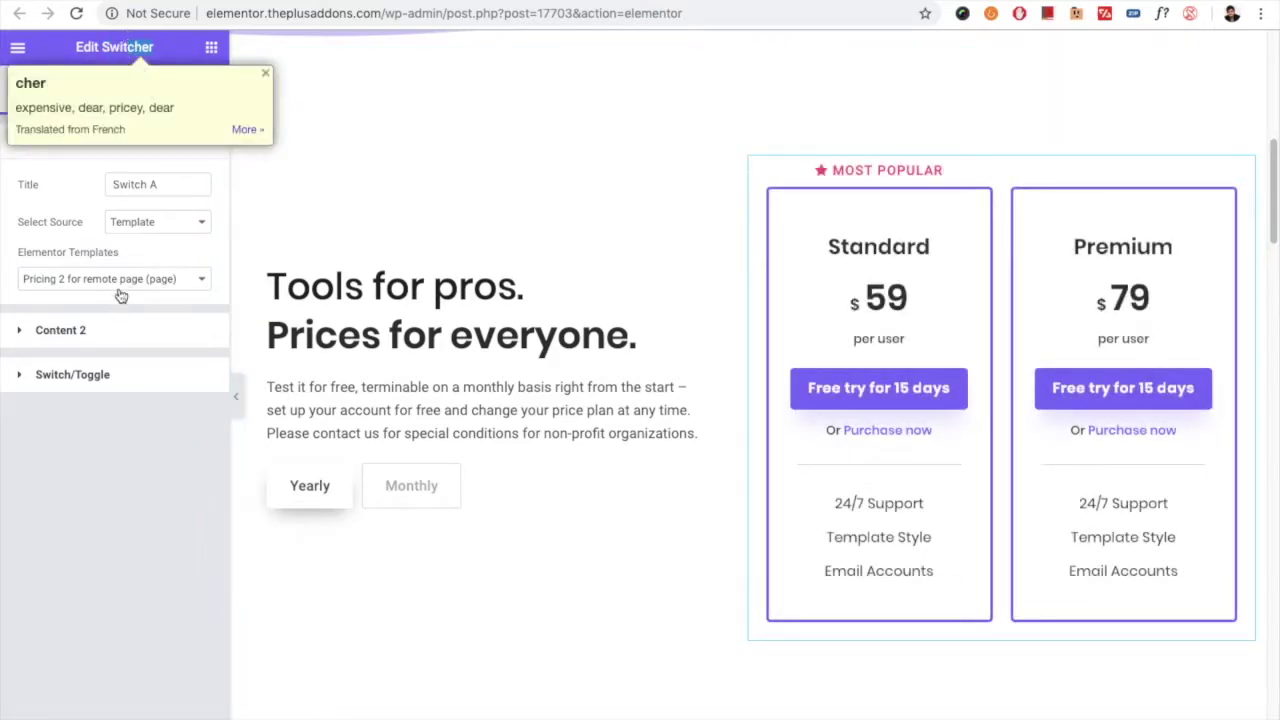
{"action": "left_click", "coordinate": [100, 445]}
{"action": "left_click", "coordinate": [100, 374]}
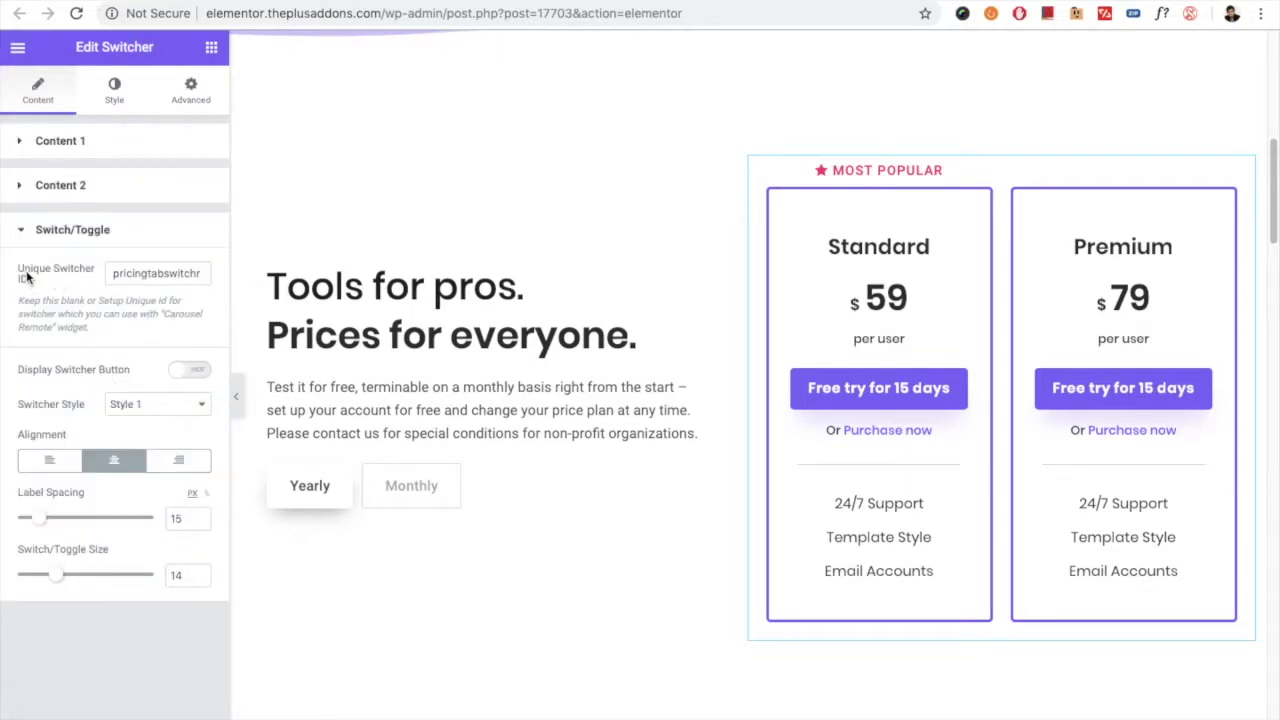
{"action": "double_click", "coordinate": [168, 279]}
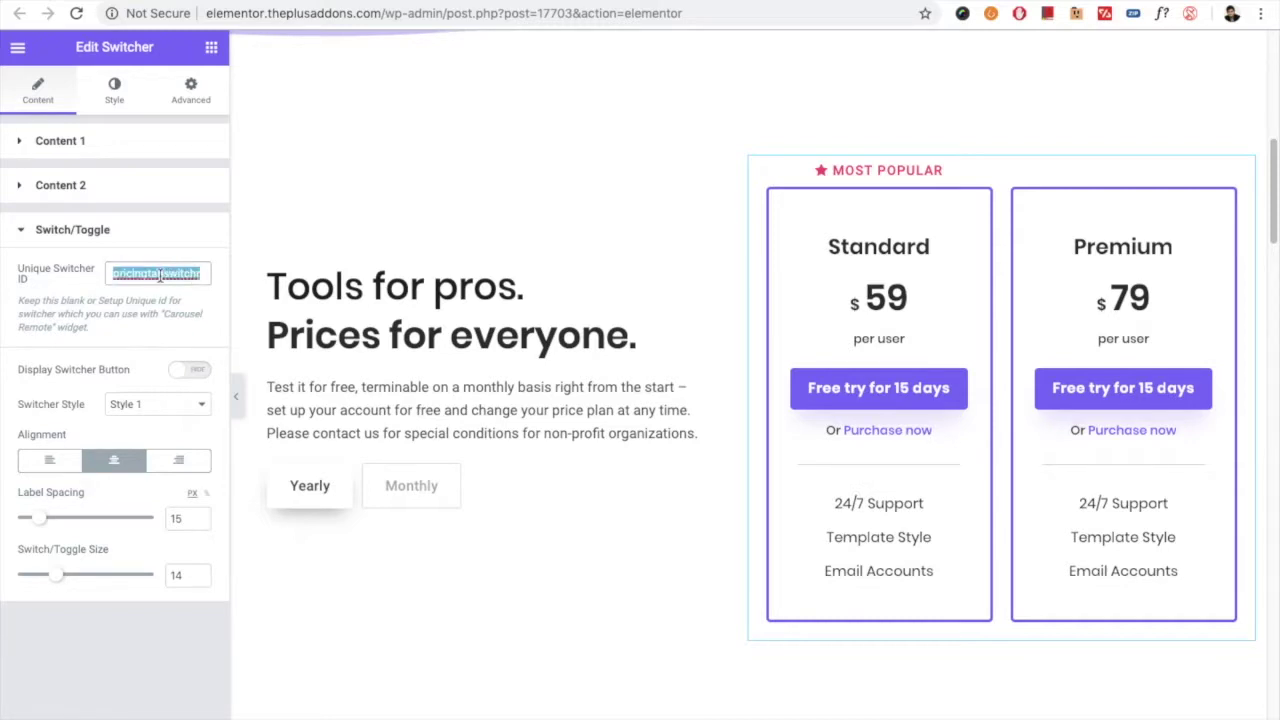
Check the remote's connection ID matches pricingtabswitchr, then open the Woo Product Listing carousel's settings.
{"action": "left_click", "coordinate": [657, 487]}
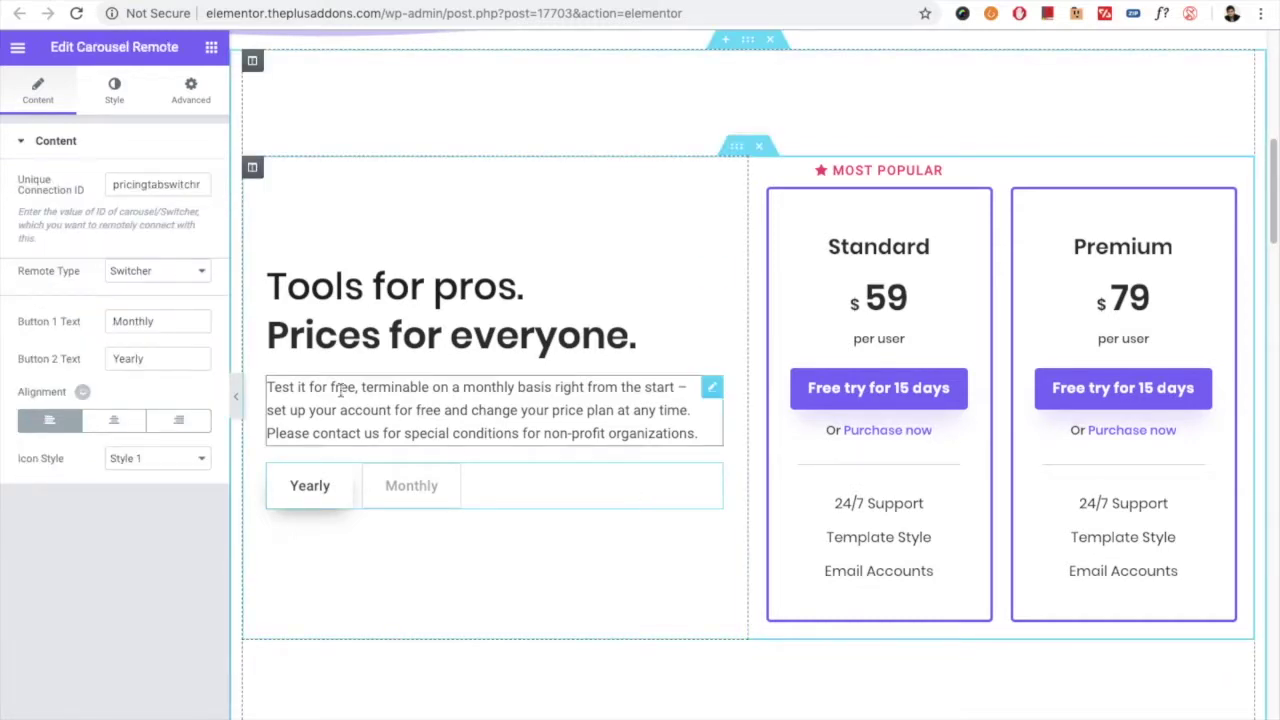
{"action": "left_click", "coordinate": [125, 184]}
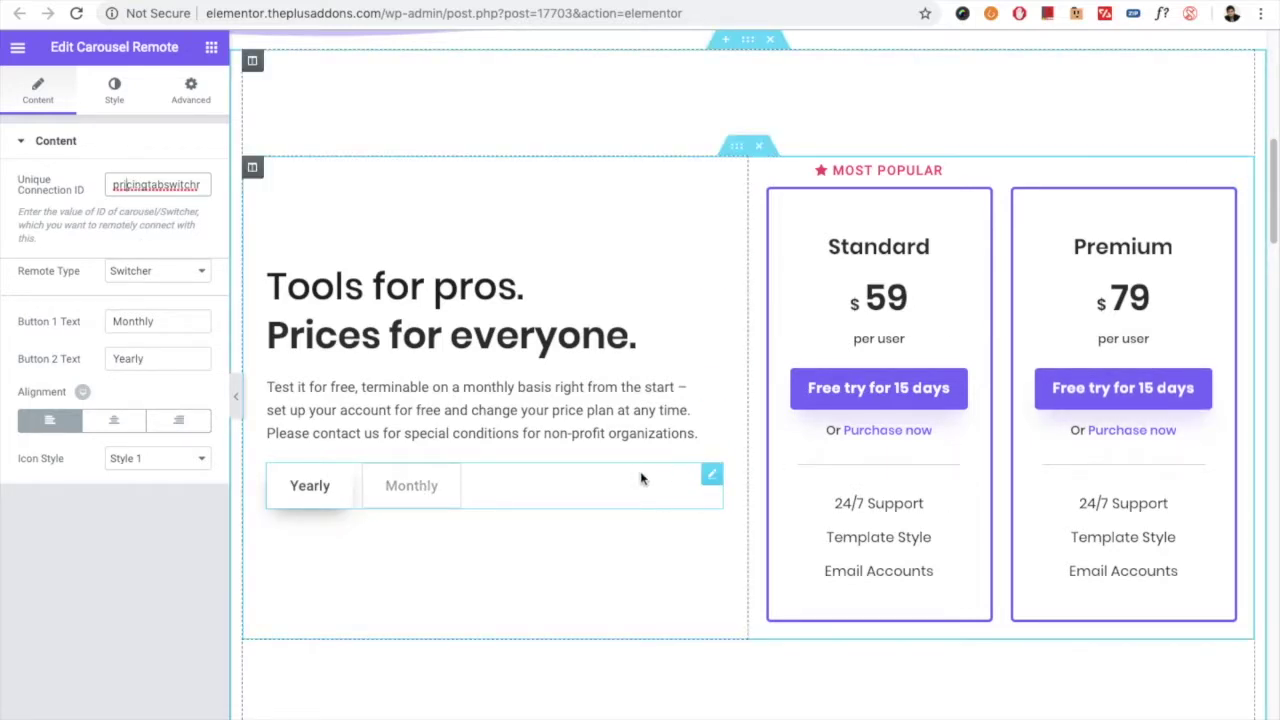
{"action": "scroll", "coordinate": [503, 491], "scroll_direction": "down", "scroll_amount": 5}
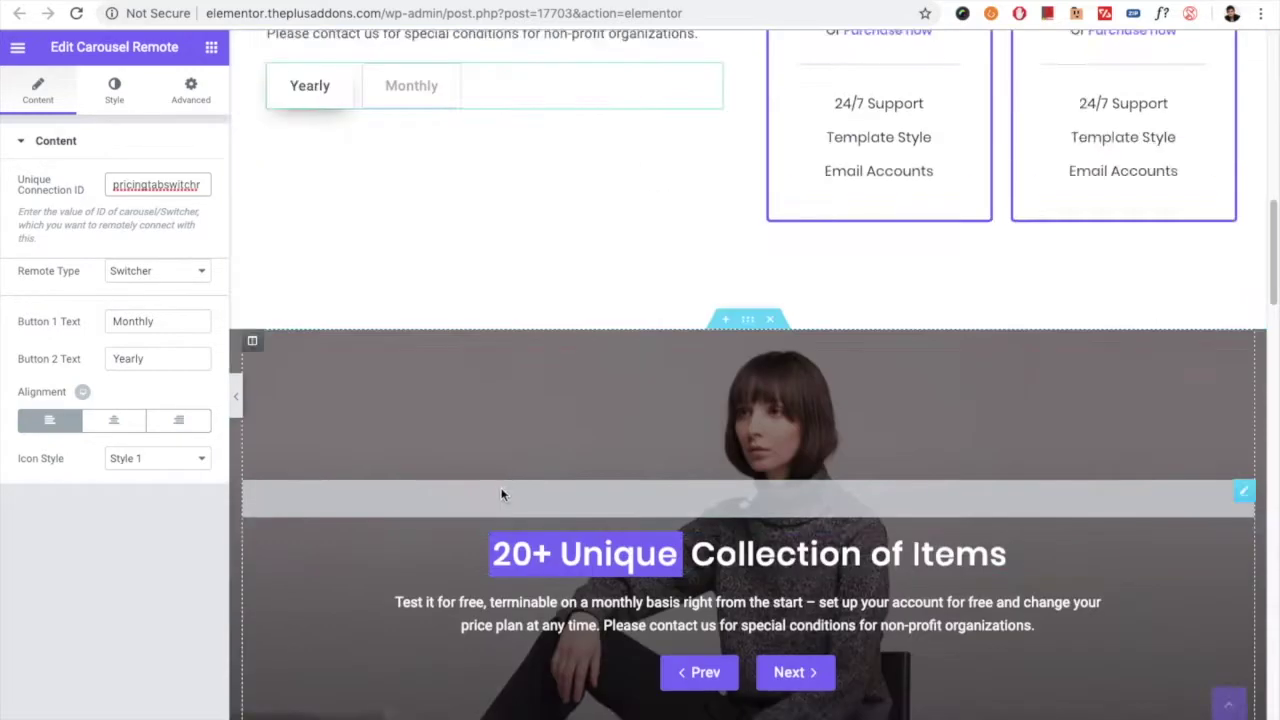
{"action": "scroll", "coordinate": [503, 491], "scroll_direction": "down", "scroll_amount": 5}
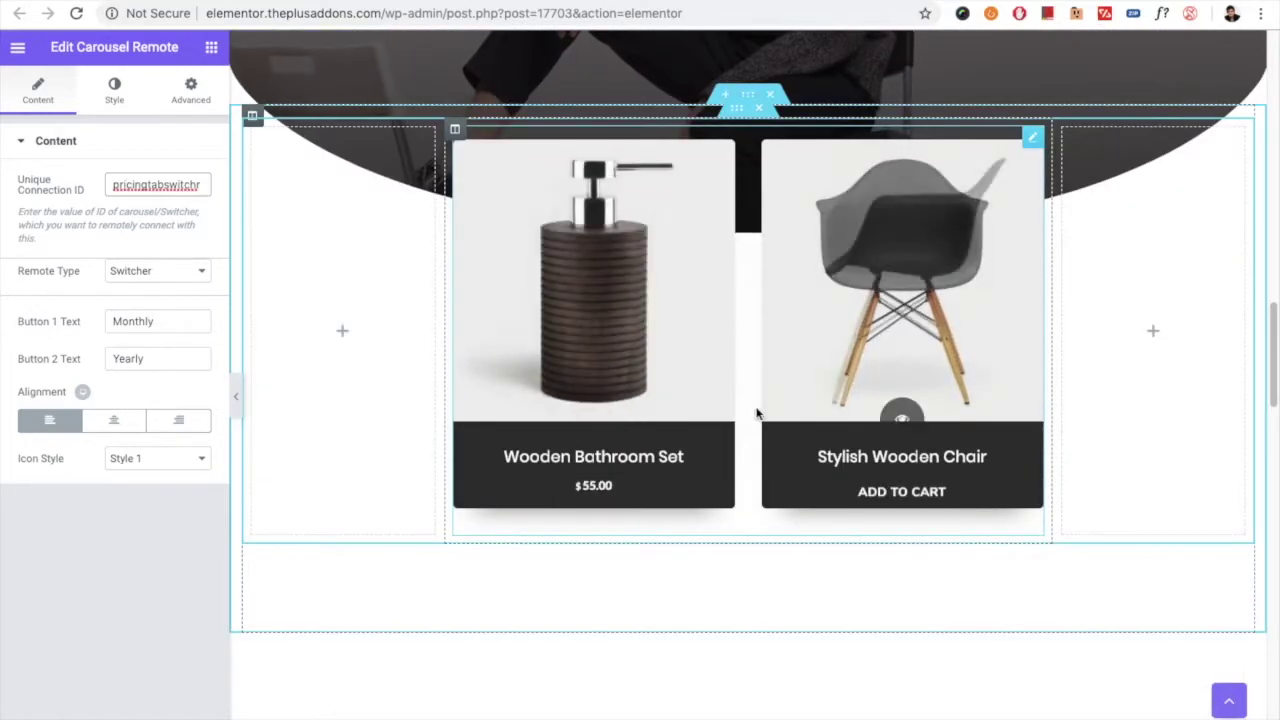
{"action": "left_click", "coordinate": [1032, 138]}
Locate and select the product listing's Unique Carousel ID productcaro1 under Style > Carousel Options.
{"action": "left_click", "coordinate": [78, 328]}
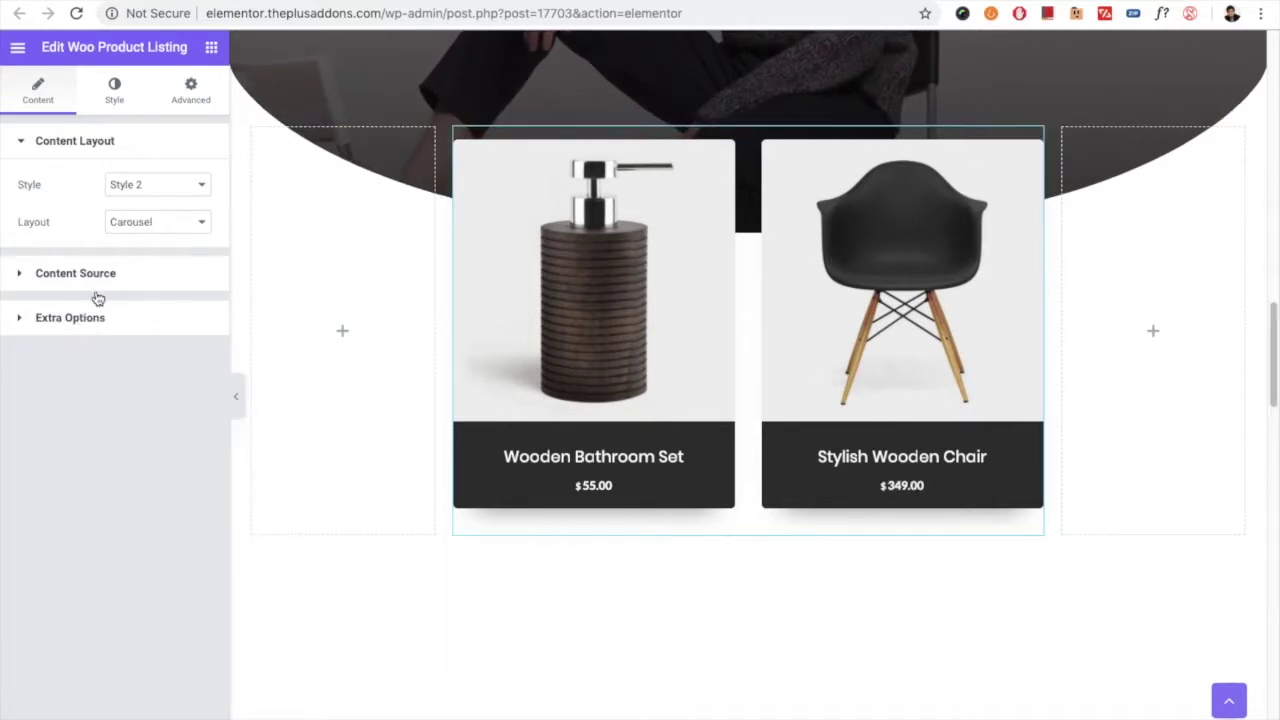
{"action": "left_click", "coordinate": [91, 184]}
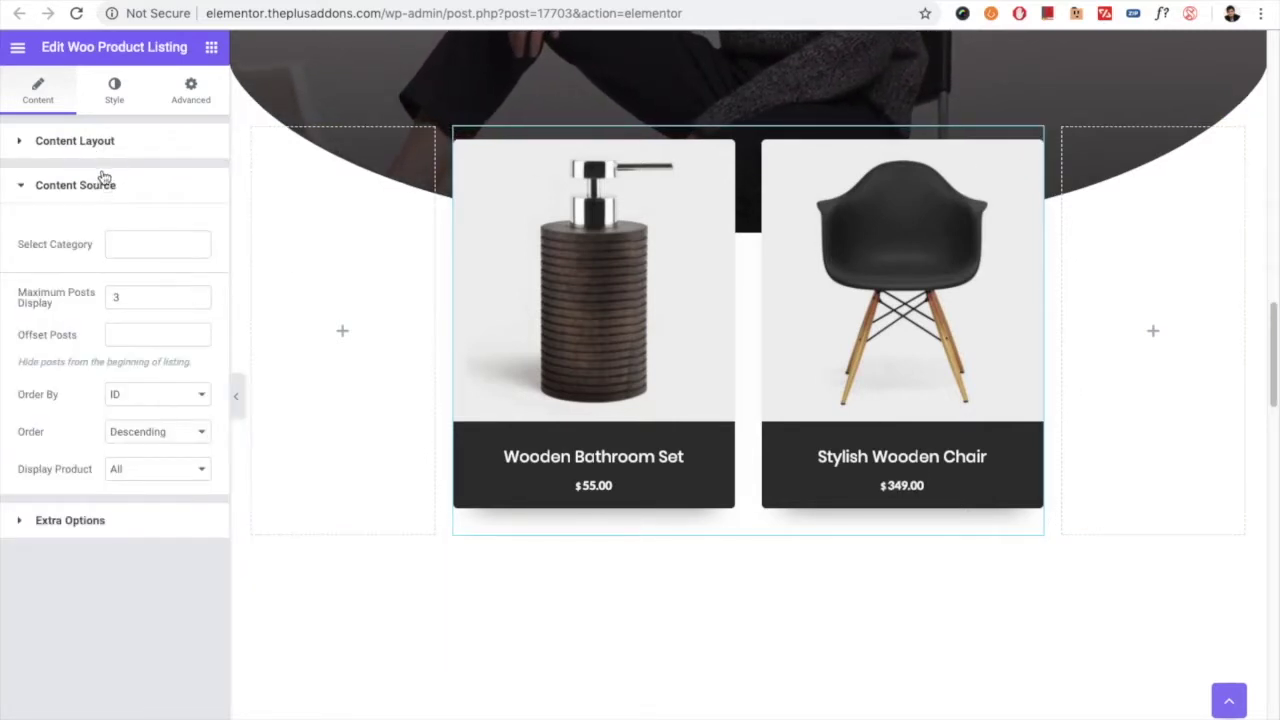
{"action": "left_click", "coordinate": [114, 90]}
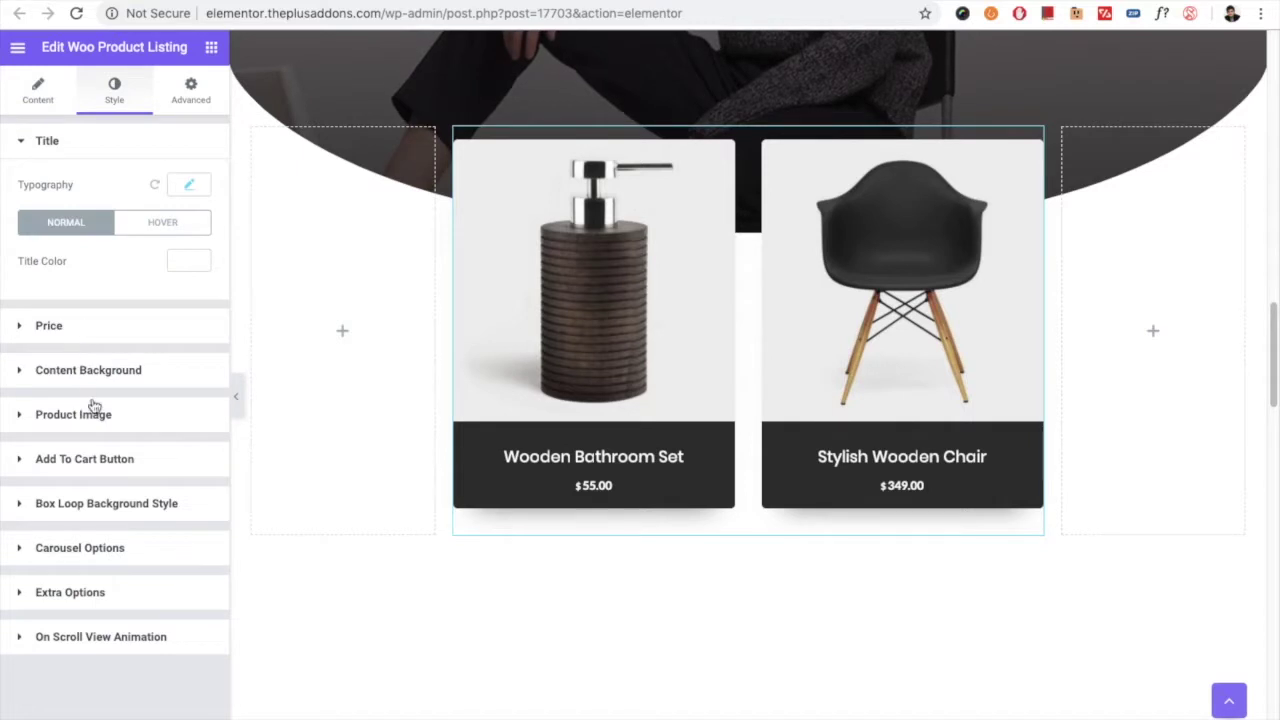
{"action": "left_click", "coordinate": [86, 594]}
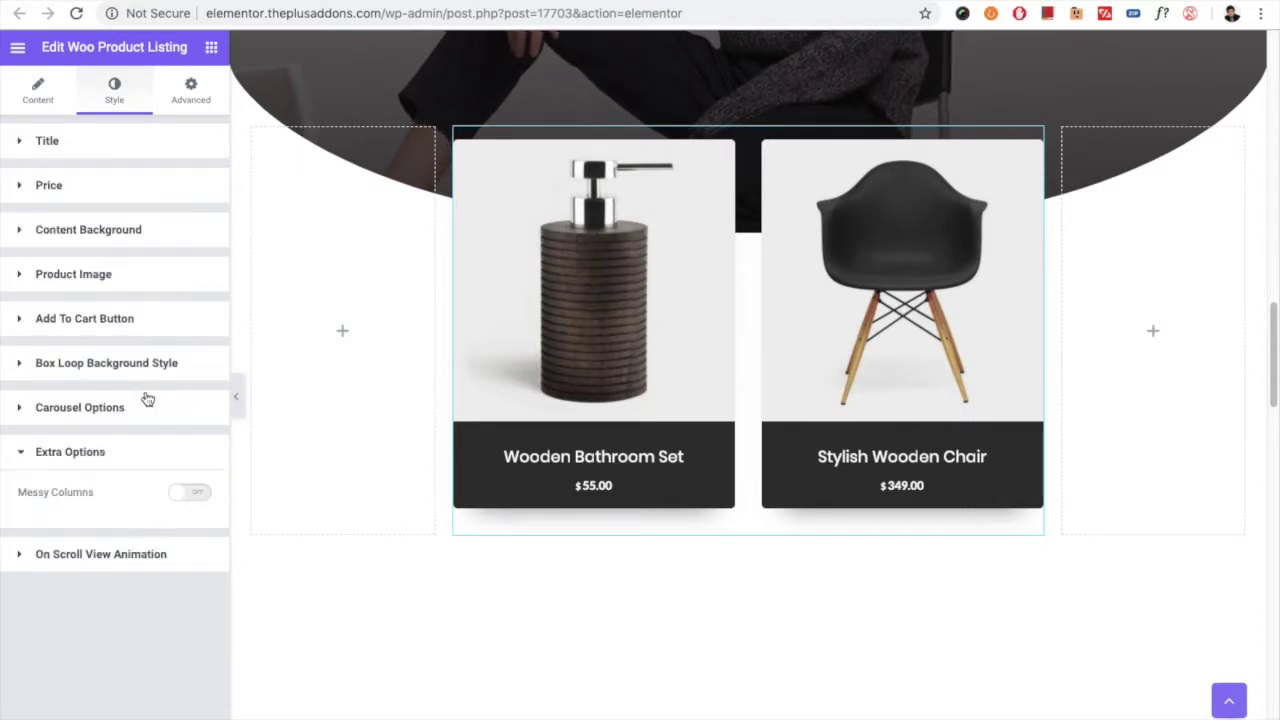
{"action": "left_click", "coordinate": [98, 407]}
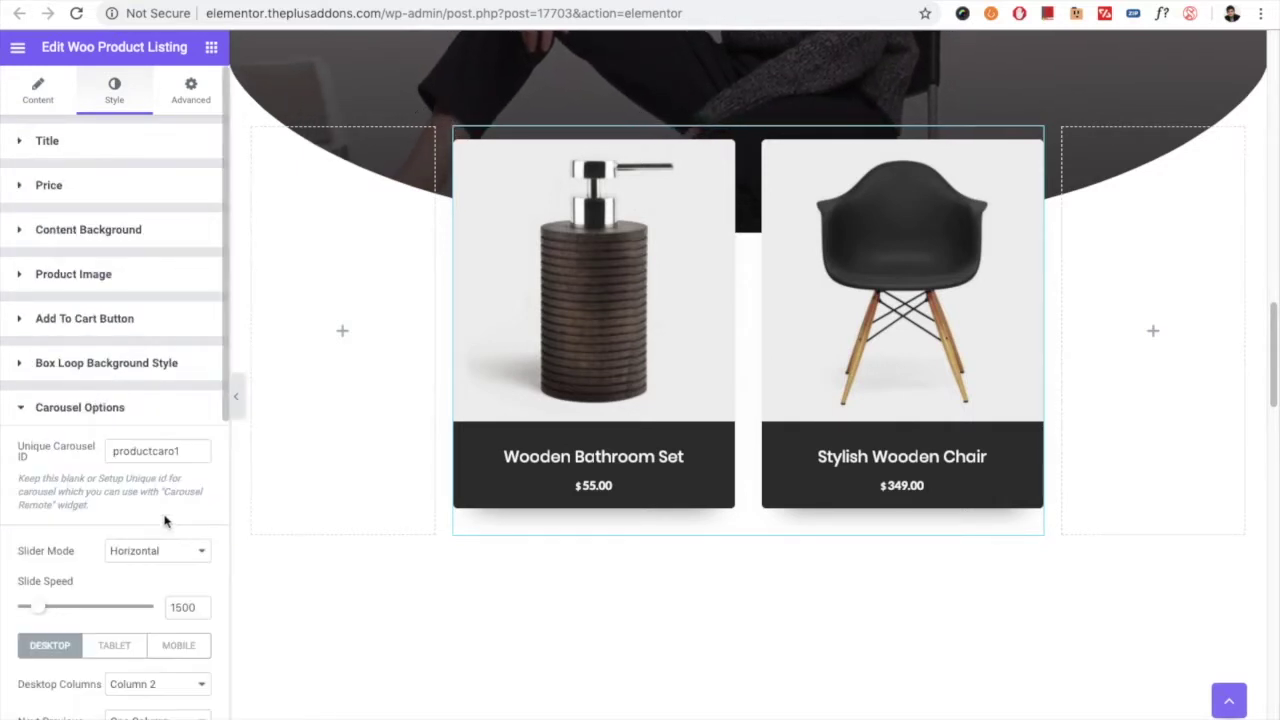
{"action": "scroll", "coordinate": [95, 432], "scroll_direction": "down", "scroll_amount": 1}
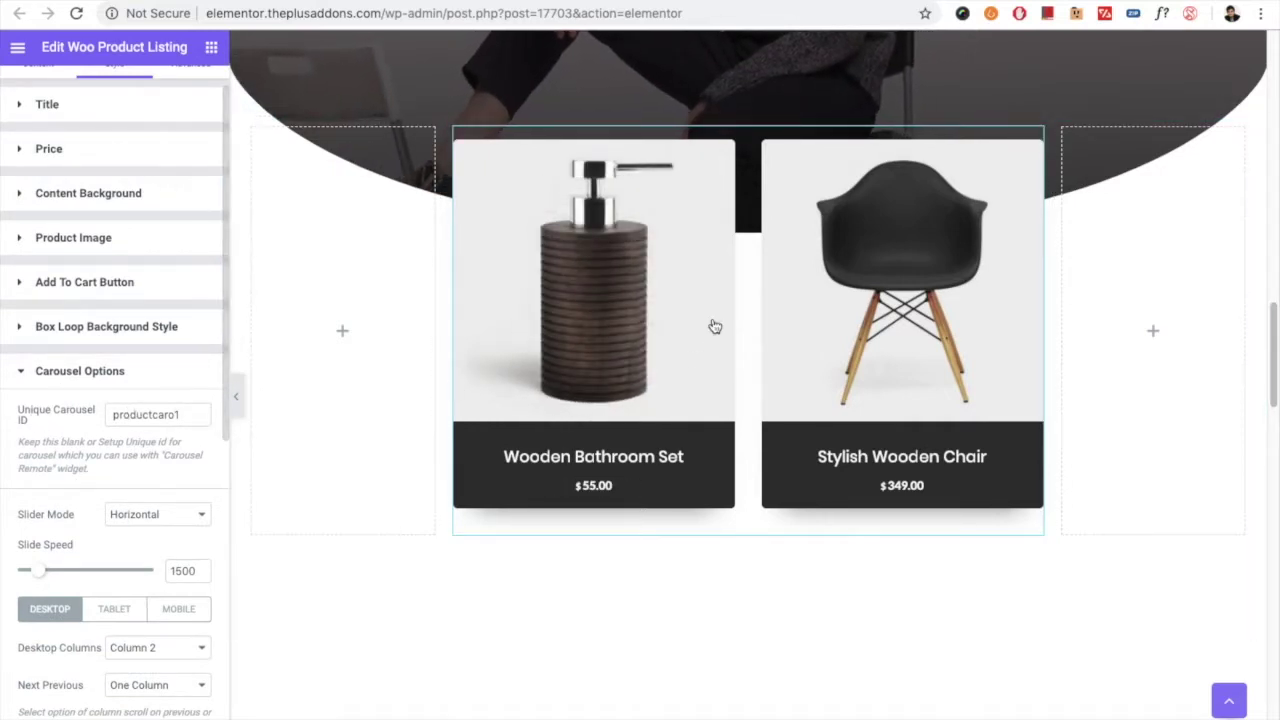
{"action": "double_click", "coordinate": [143, 414]}
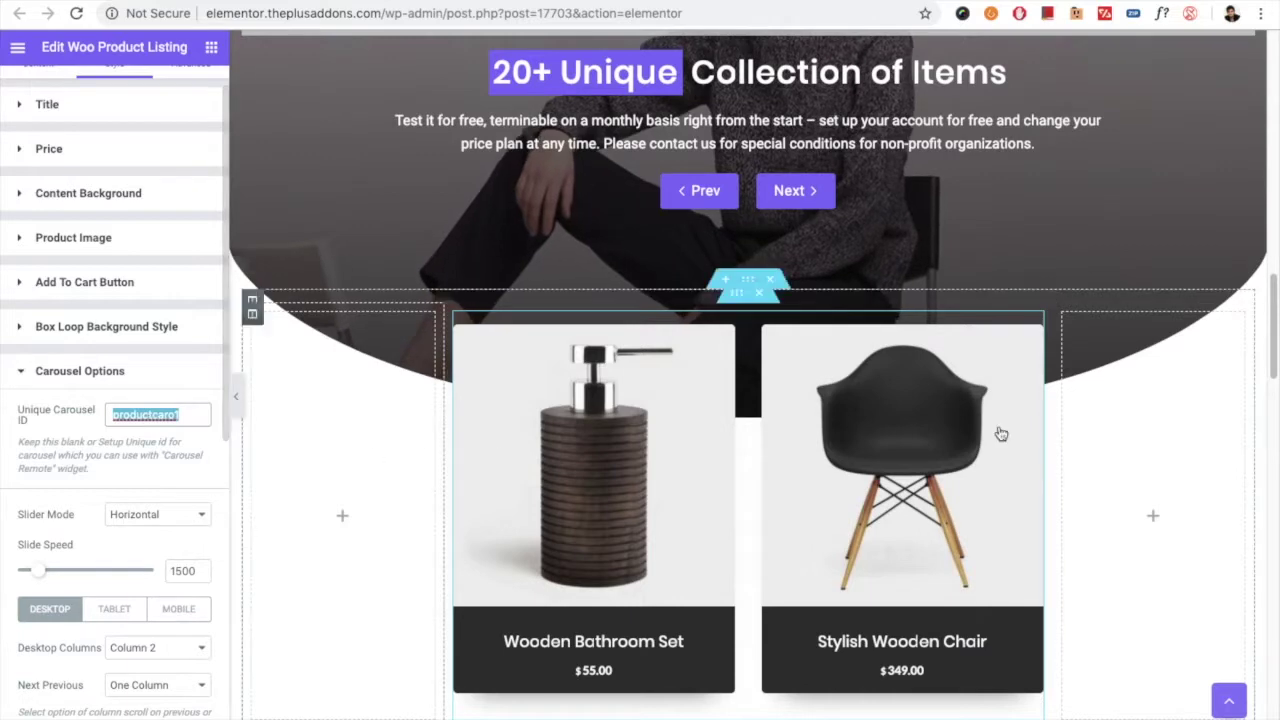
{"action": "scroll", "coordinate": [990, 430], "scroll_direction": "up", "scroll_amount": 2}
{"action": "scroll", "coordinate": [760, 450], "scroll_direction": "down", "scroll_amount": 3}
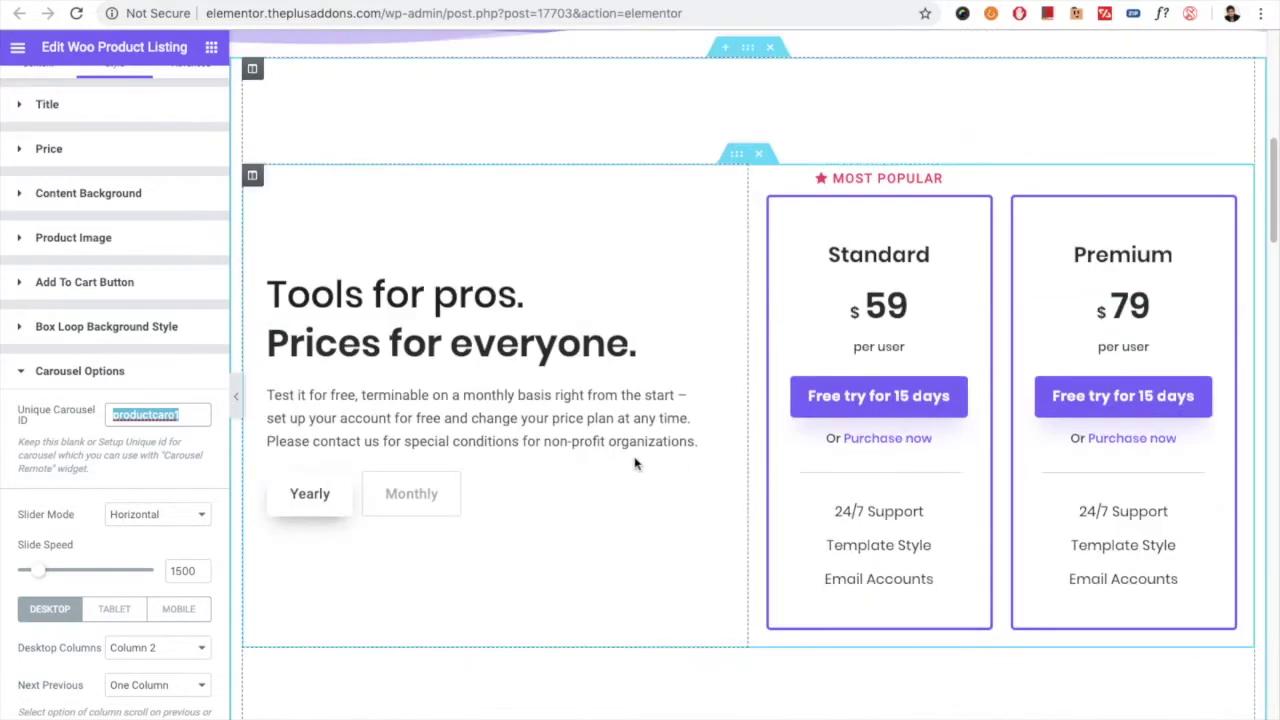
Keep the remote type as Switcher with Monthly/Yearly button labels and left alignment.
{"action": "left_click", "coordinate": [628, 500]}
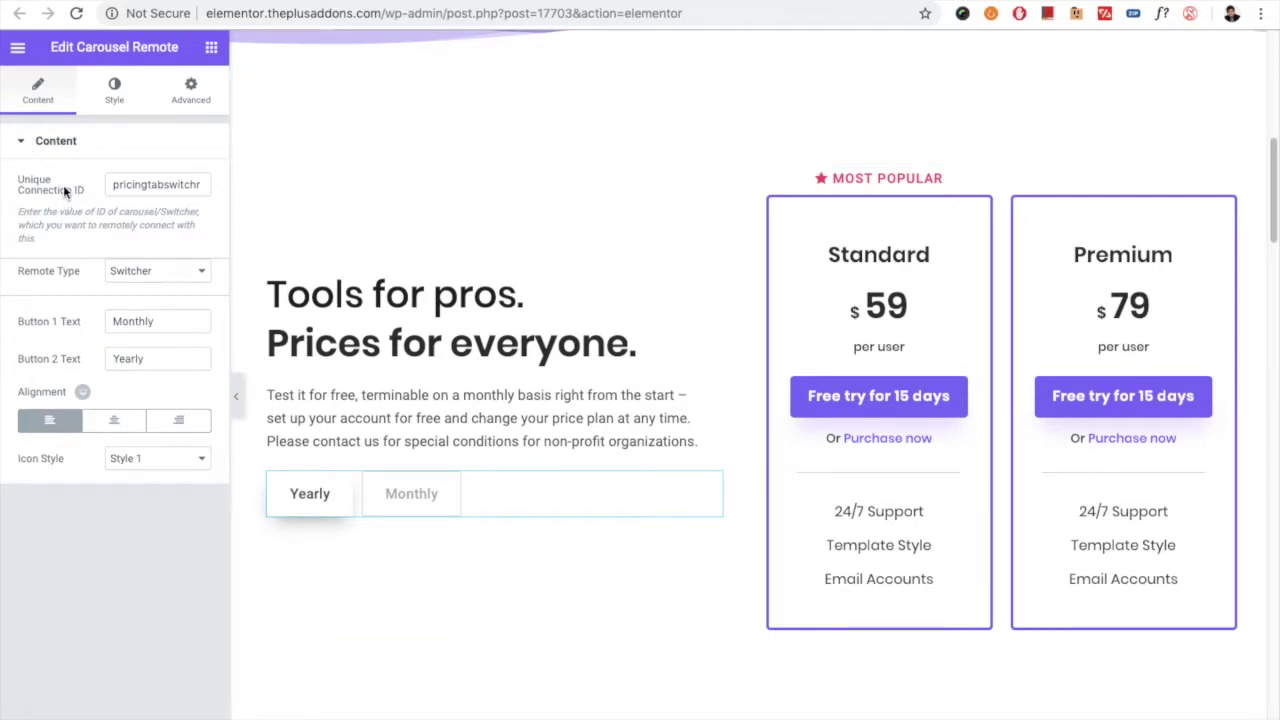
{"action": "left_click", "coordinate": [135, 271]}
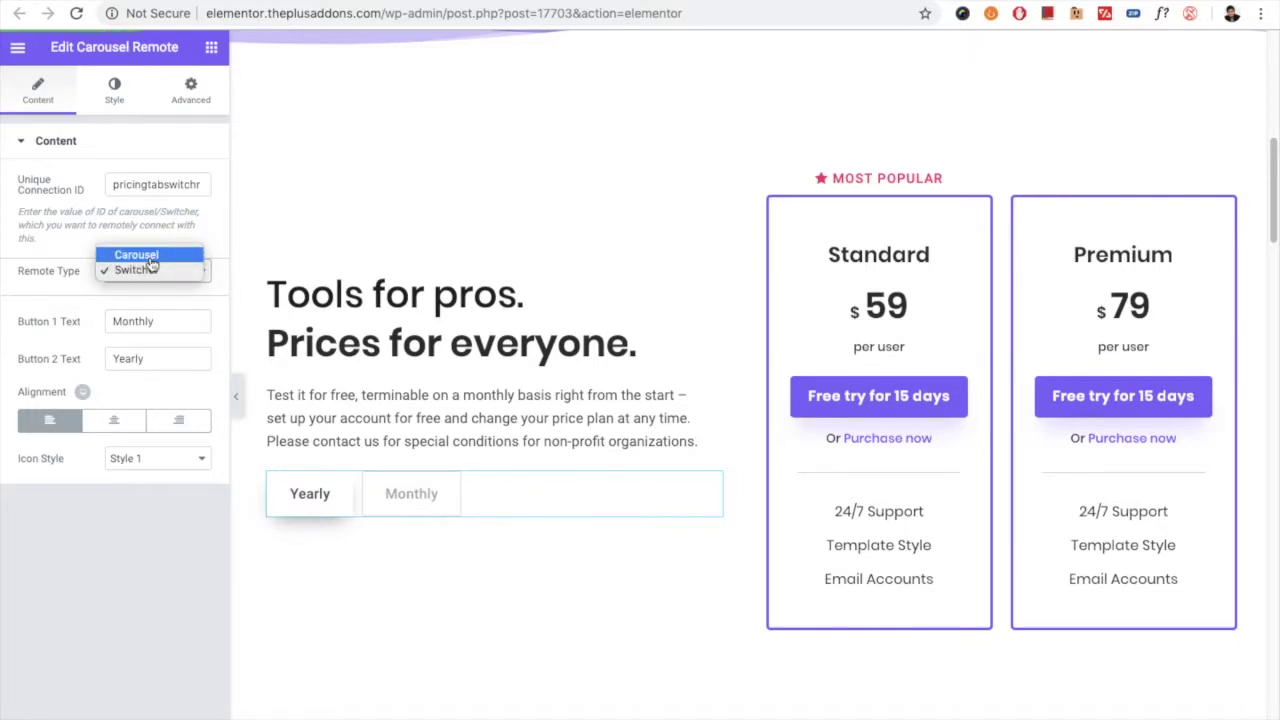
{"action": "left_click", "coordinate": [140, 270]}
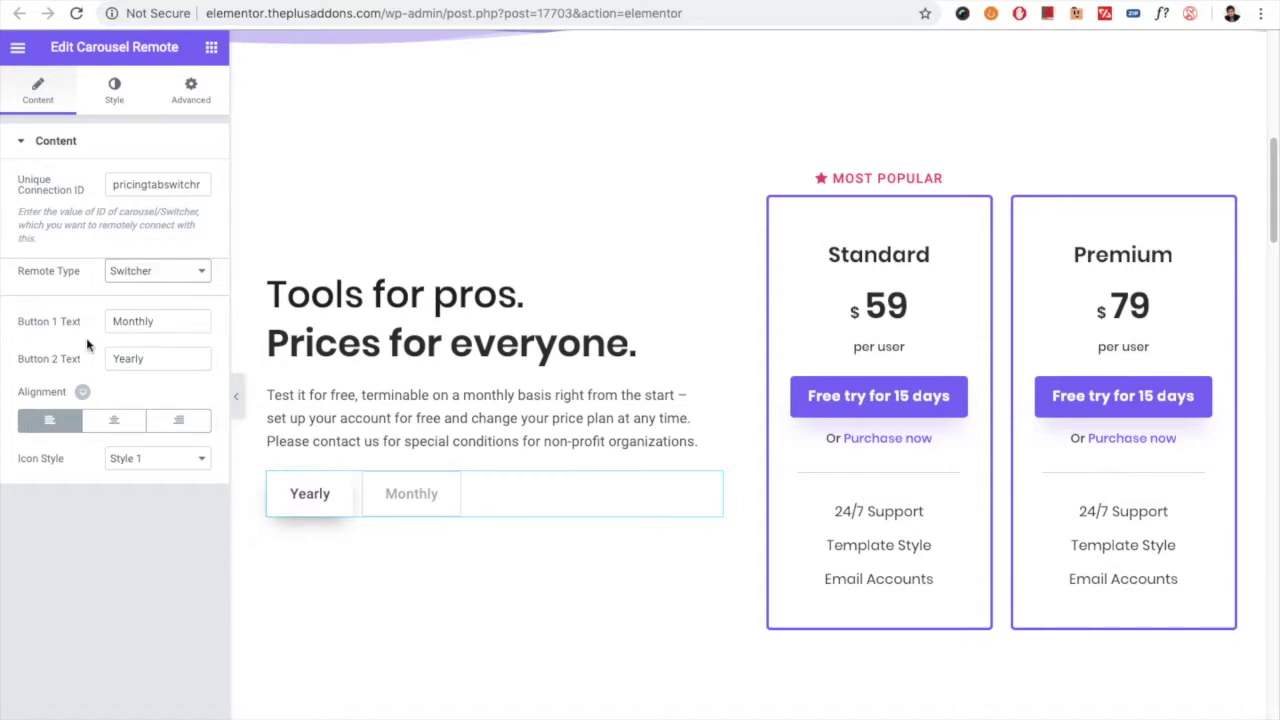
{"action": "left_click", "coordinate": [197, 320]}
{"action": "left_click", "coordinate": [143, 358]}
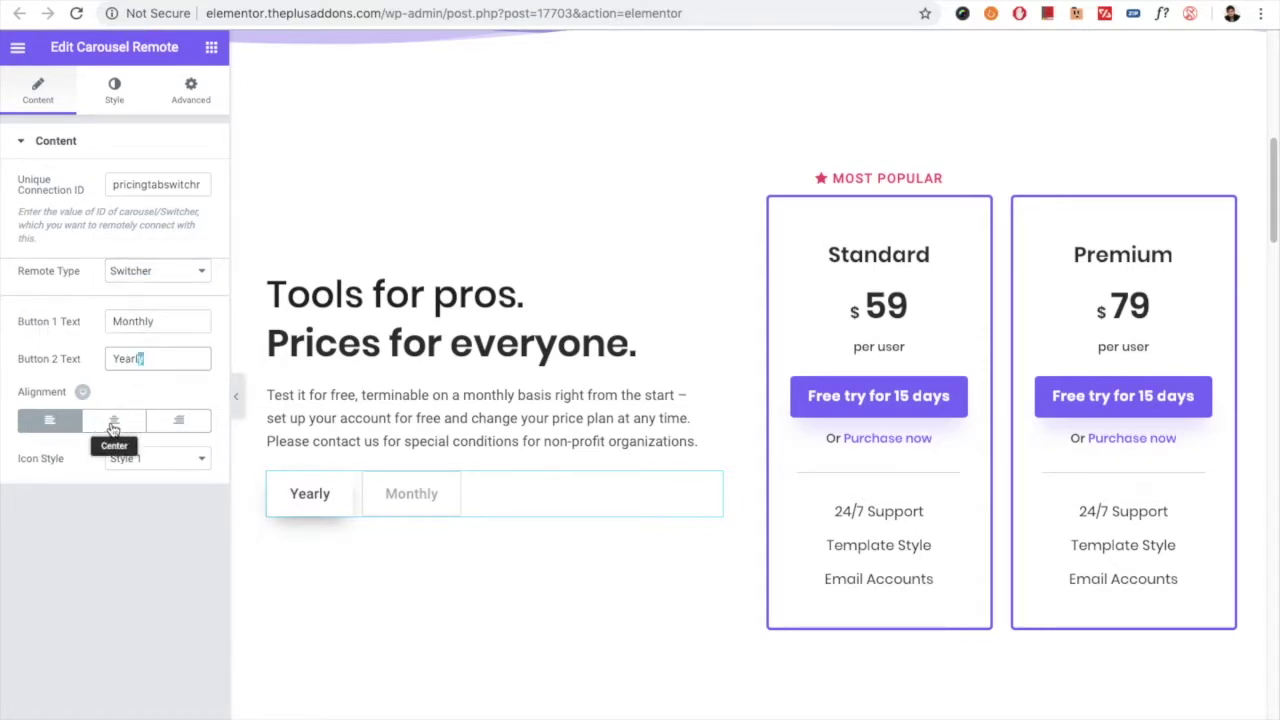
{"action": "left_click", "coordinate": [113, 427]}
{"action": "left_click", "coordinate": [50, 422]}
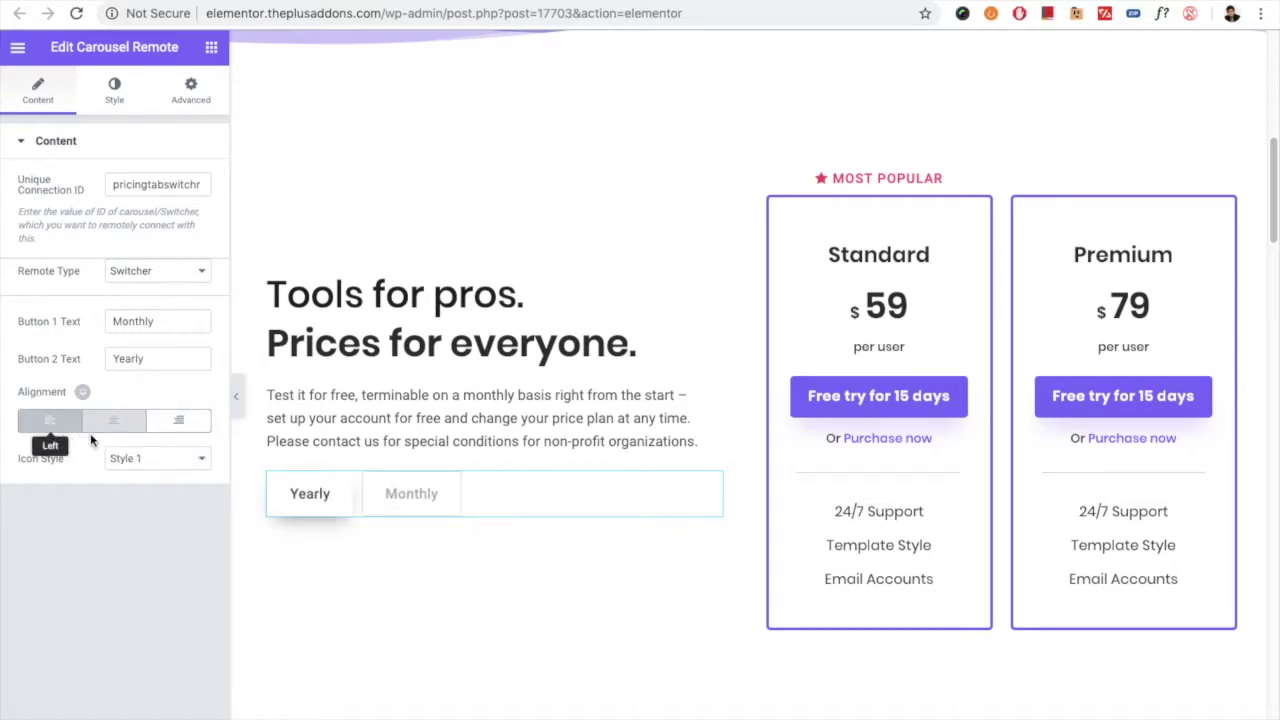
Try the Custom icon style, then set Icon Style back to Style 1.
{"action": "left_click", "coordinate": [148, 466]}
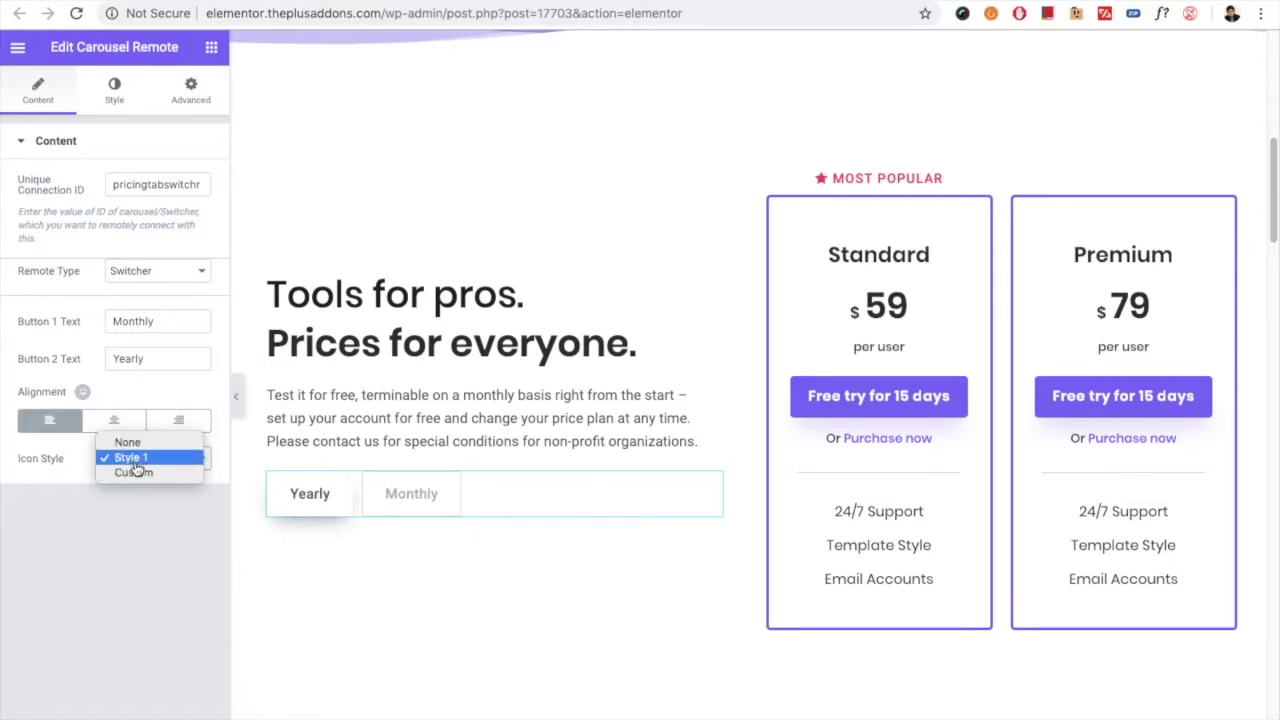
{"action": "left_click", "coordinate": [145, 474]}
{"action": "left_click", "coordinate": [145, 465]}
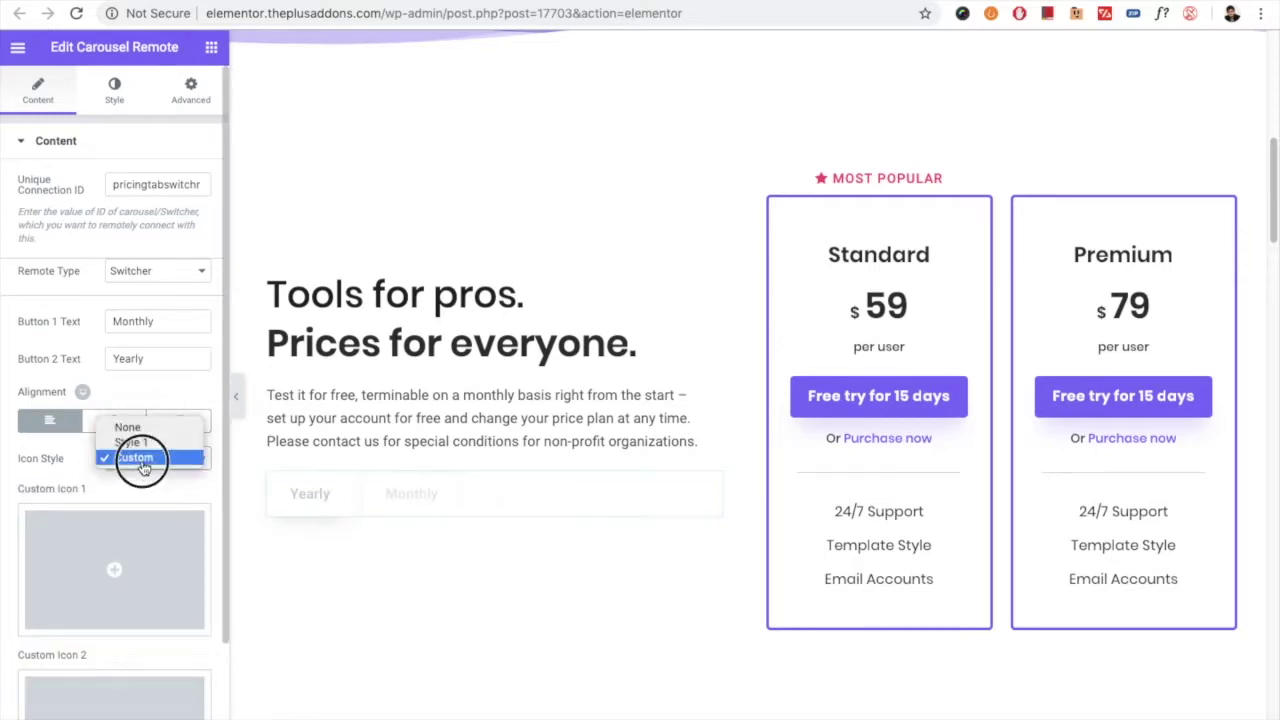
{"action": "left_click", "coordinate": [140, 460]}
{"action": "scroll", "coordinate": [113, 516], "scroll_direction": "down", "scroll_amount": 1}
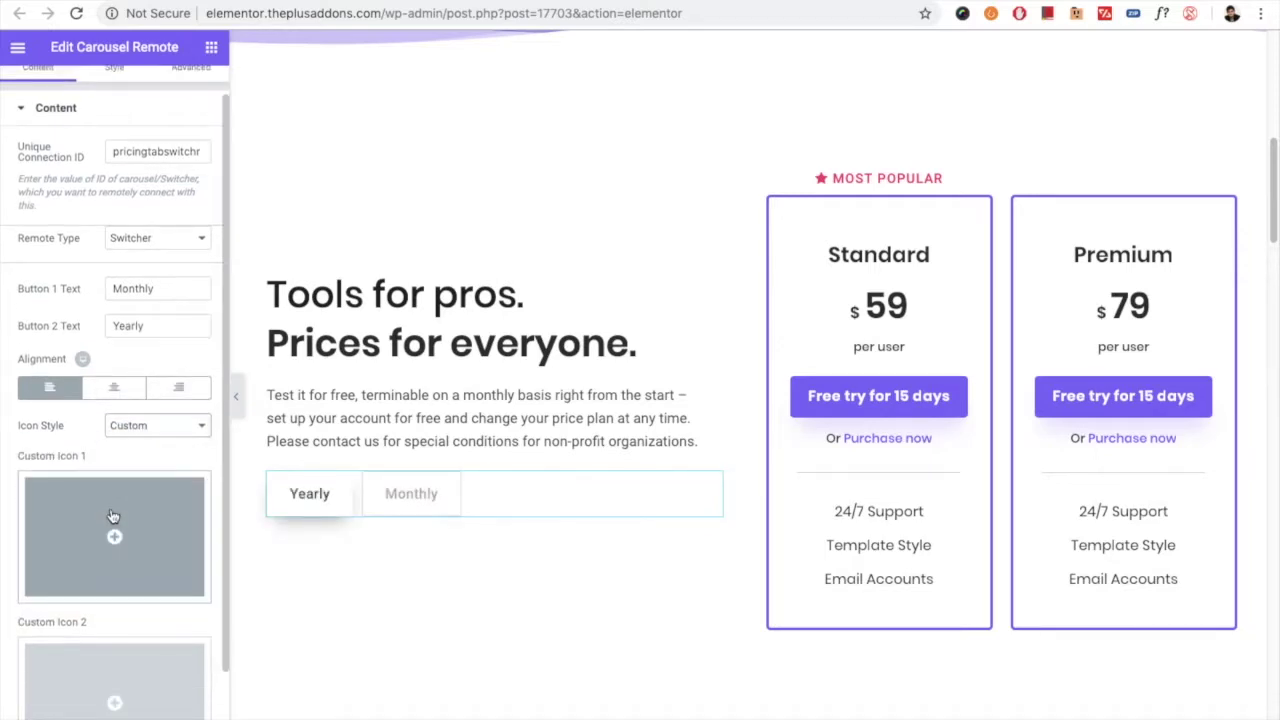
{"action": "scroll", "coordinate": [90, 543], "scroll_direction": "down", "scroll_amount": 3}
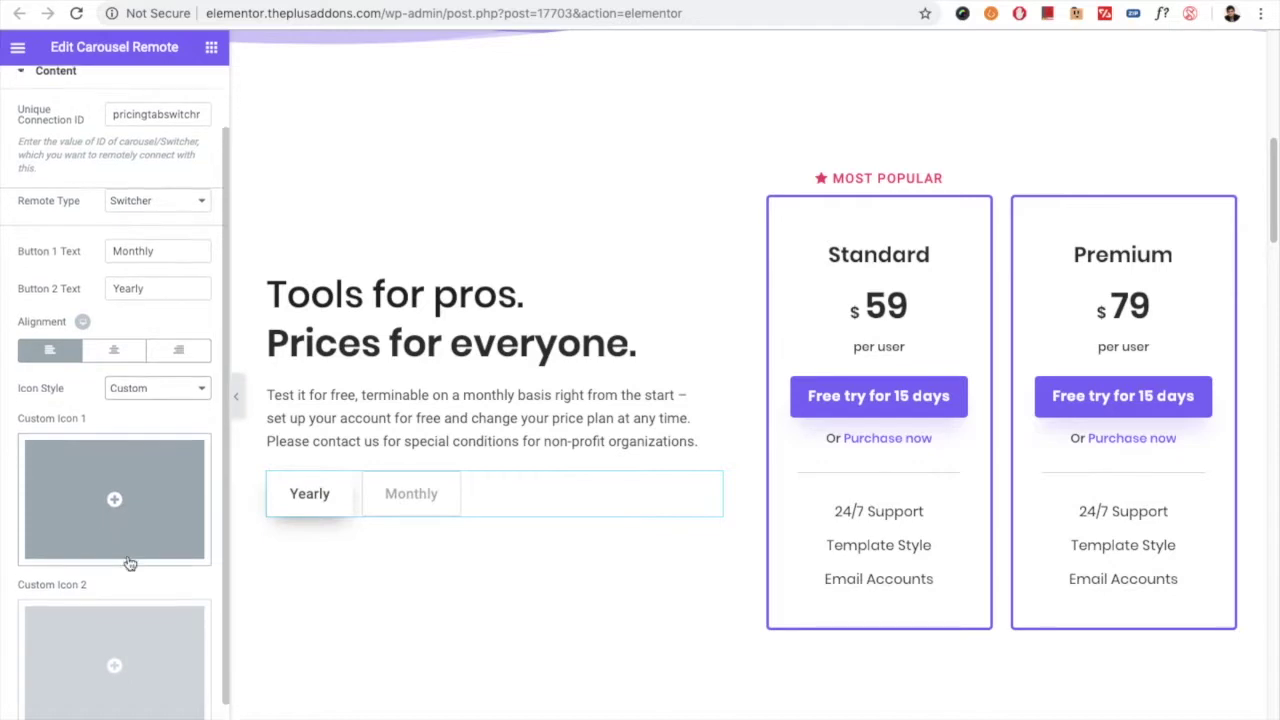
{"action": "left_click", "coordinate": [138, 367]}
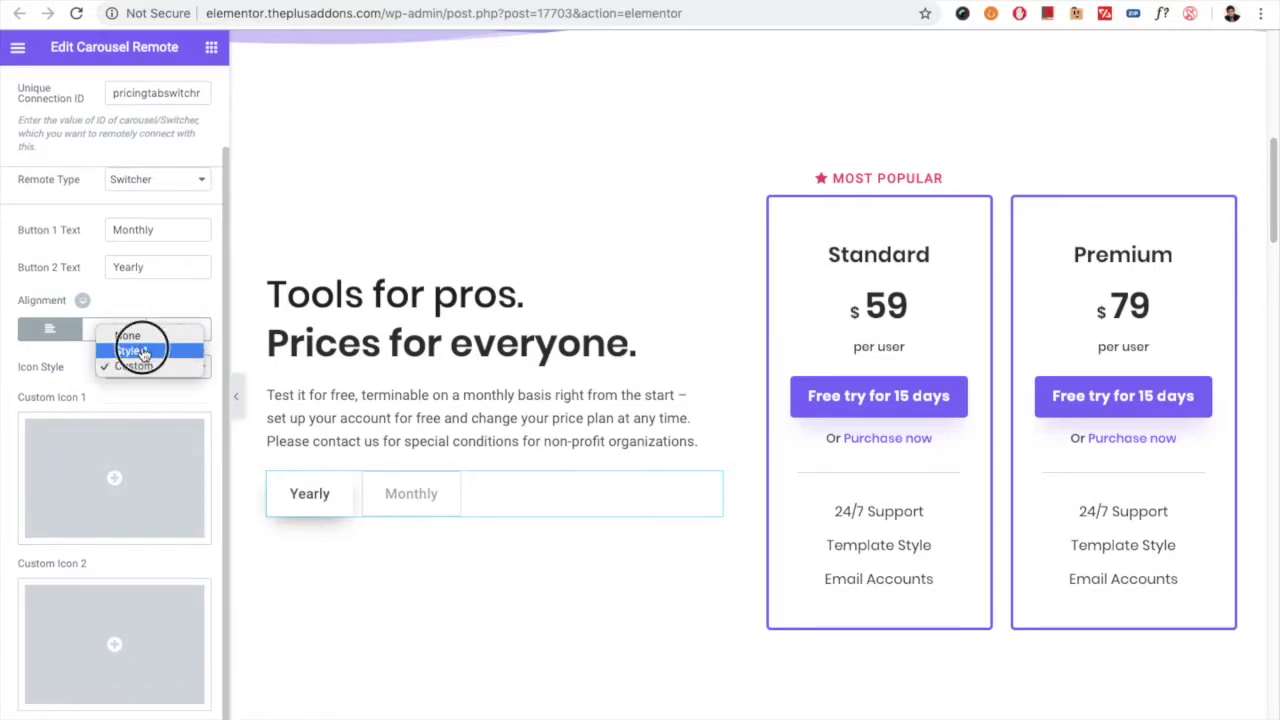
{"action": "left_click", "coordinate": [140, 350]}
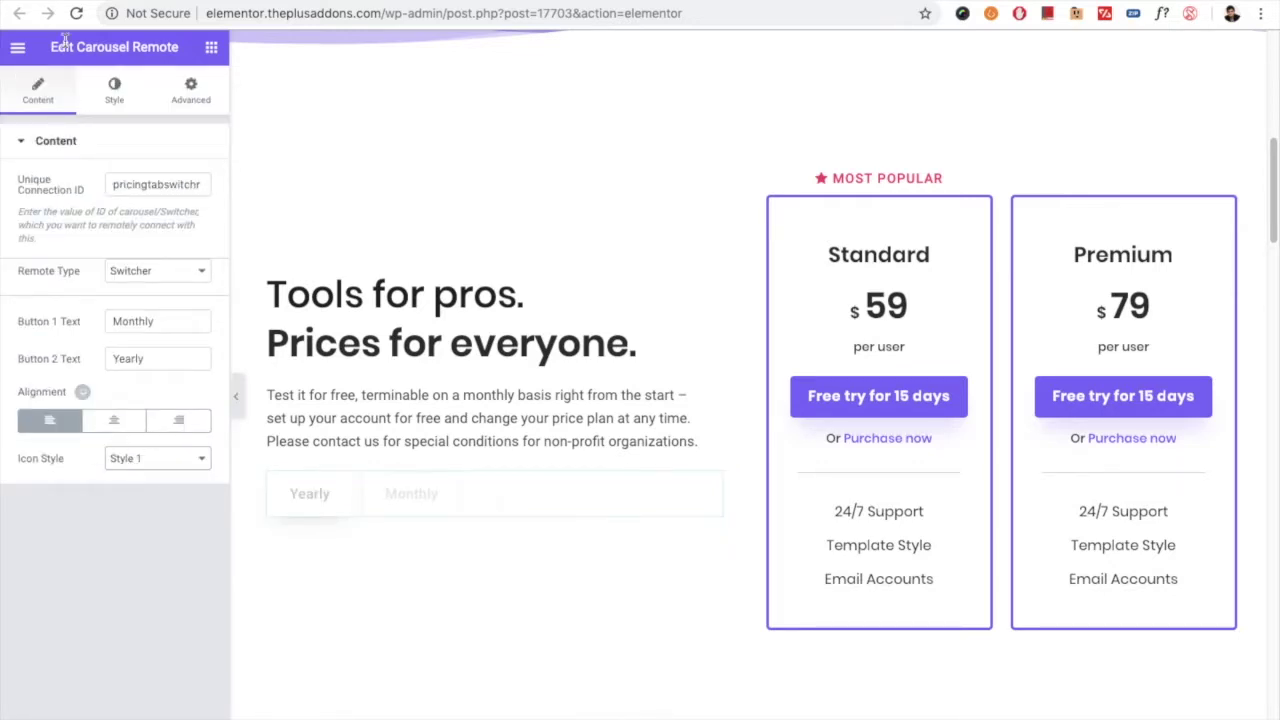
Set the tab arrow Icon Size to 20 and Icon Space to 7, checking Normal/Hover colours.
{"action": "left_click", "coordinate": [114, 89]}
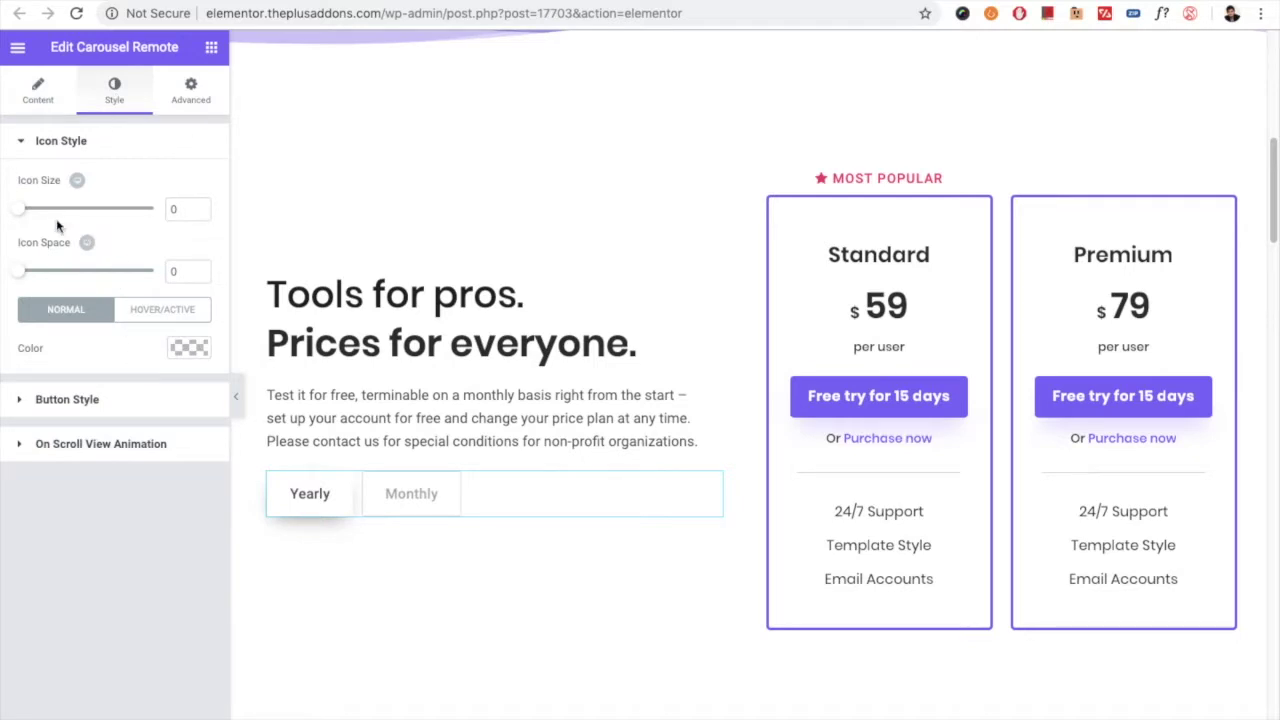
{"action": "left_click_drag", "start_coordinate": [26, 214], "coordinate": [44, 216]}
{"action": "left_click_drag", "start_coordinate": [22, 272], "coordinate": [53, 278]}
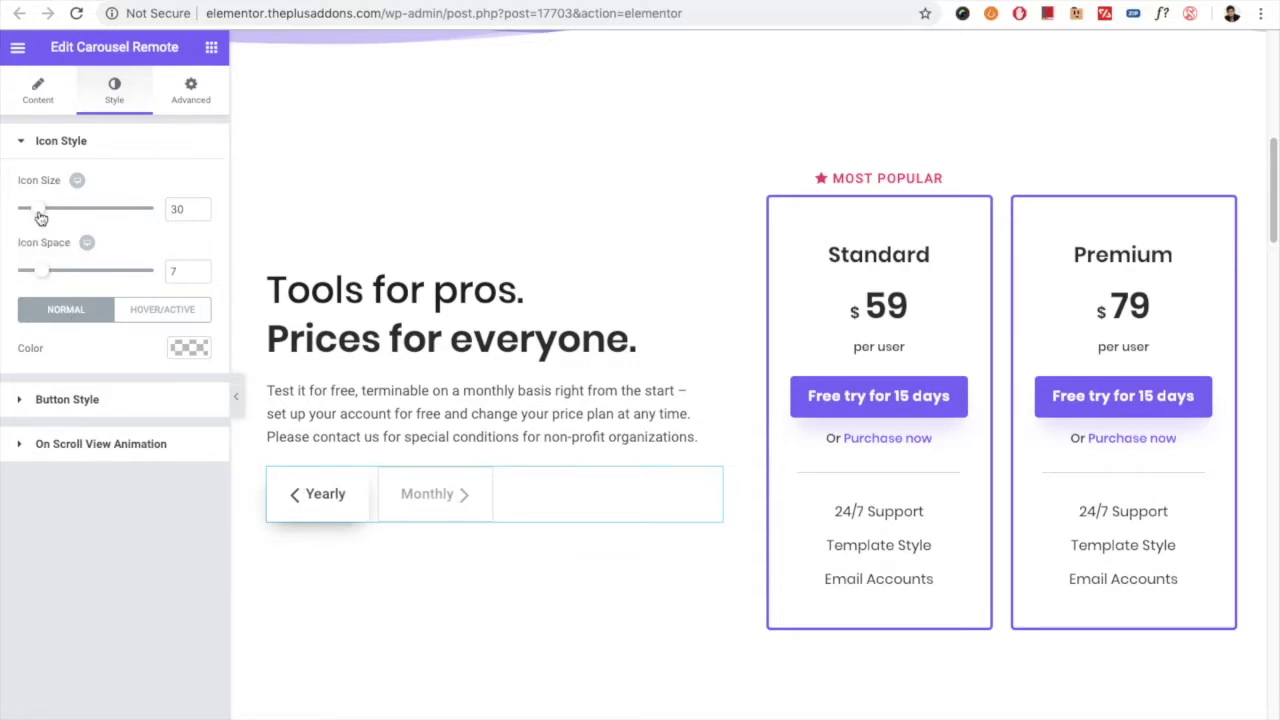
{"action": "left_click_drag", "start_coordinate": [41, 218], "coordinate": [4, 214]}
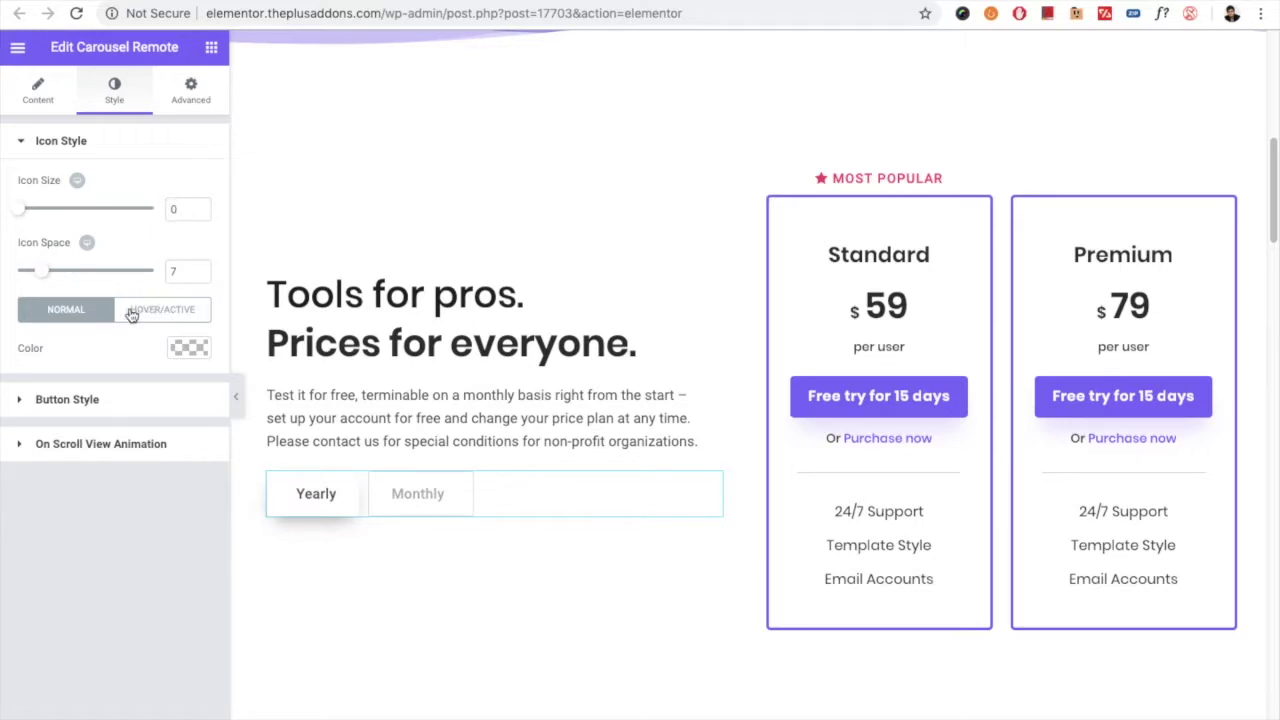
{"action": "left_click_drag", "start_coordinate": [28, 218], "coordinate": [34, 208]}
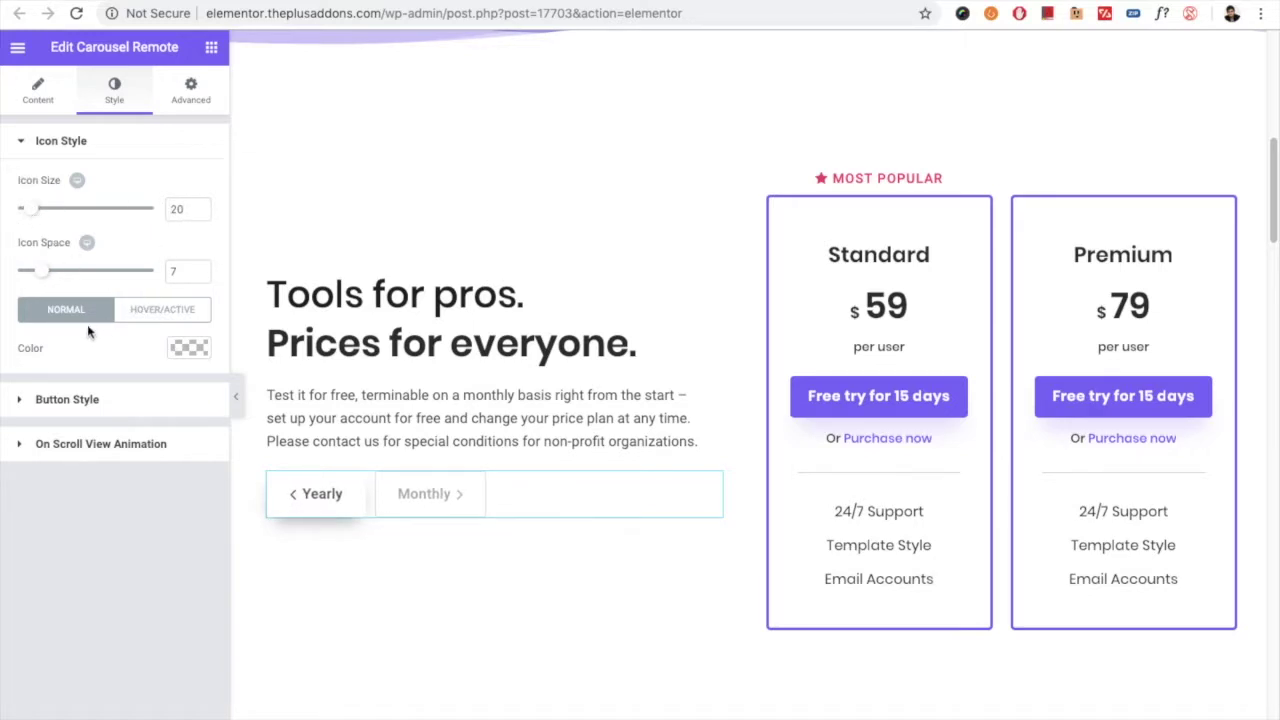
{"action": "left_click", "coordinate": [137, 316]}
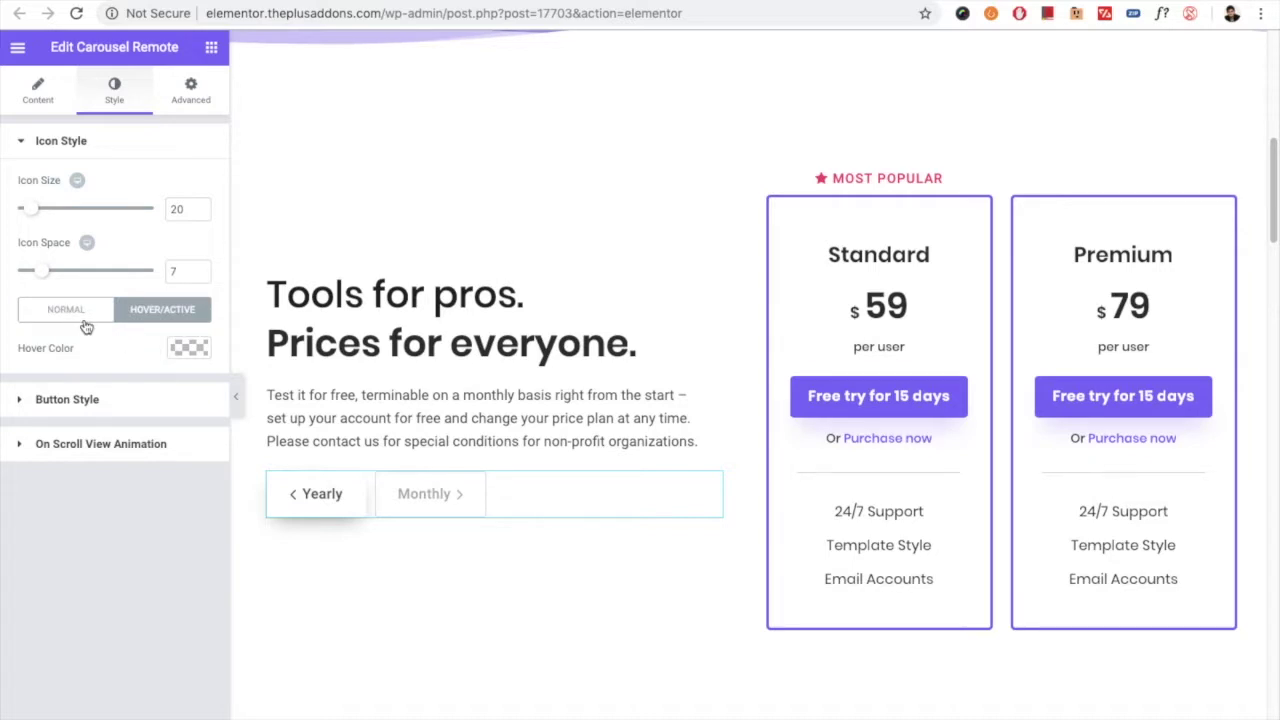
{"action": "left_click", "coordinate": [86, 322]}
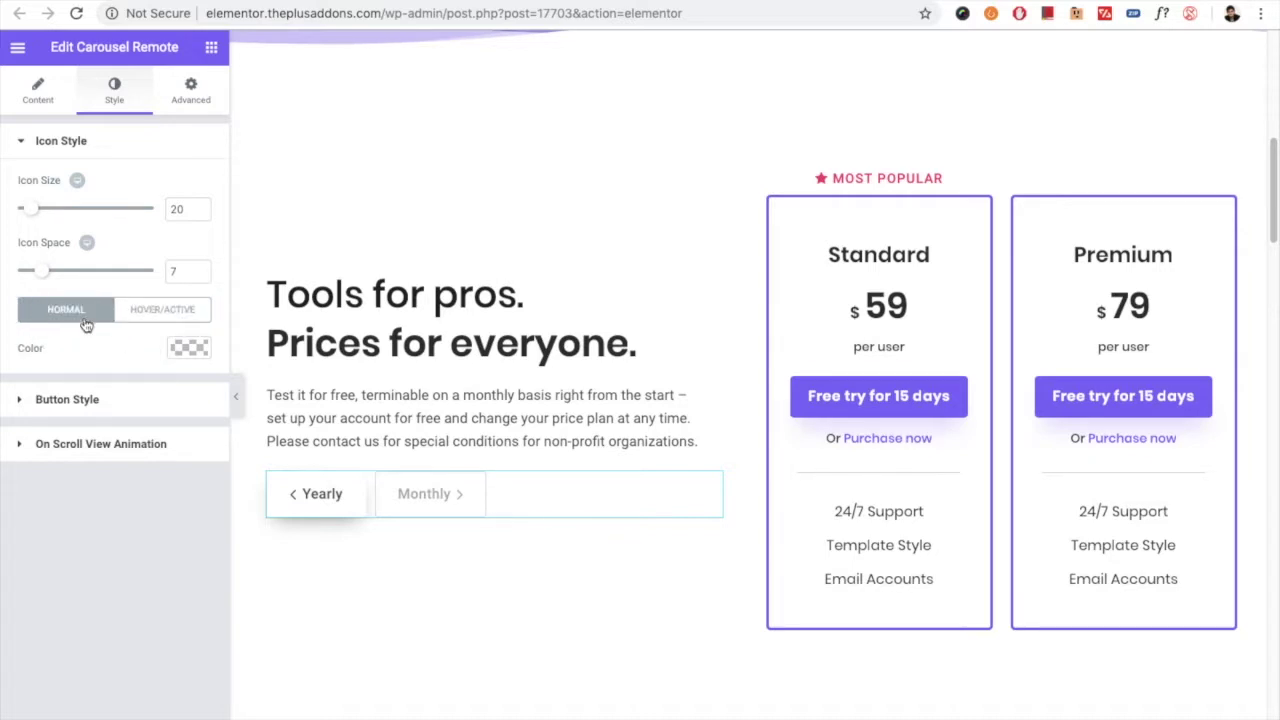
{"action": "left_click", "coordinate": [88, 405]}
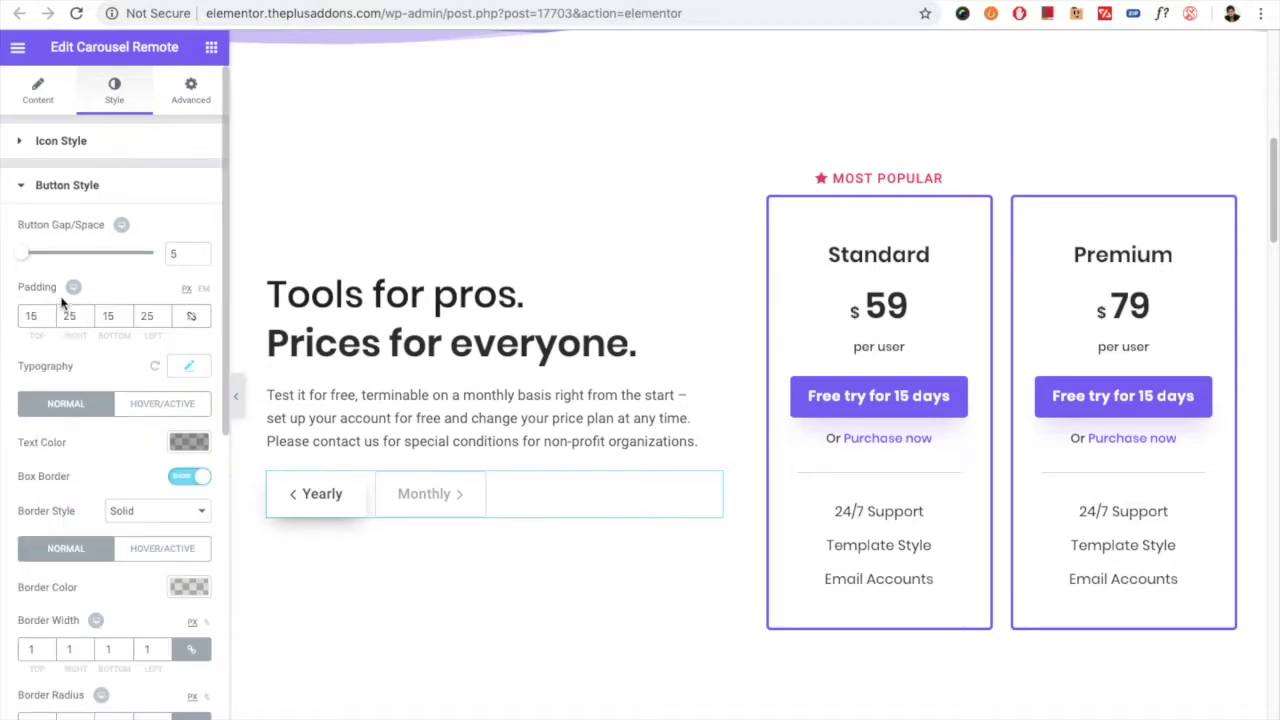
Drag the Button Gap/Space between Yearly and Monthly up to 19.
{"action": "scroll", "coordinate": [43, 410], "scroll_direction": "down", "scroll_amount": 2}
{"action": "scroll", "coordinate": [27, 312], "scroll_direction": "up", "scroll_amount": 1}
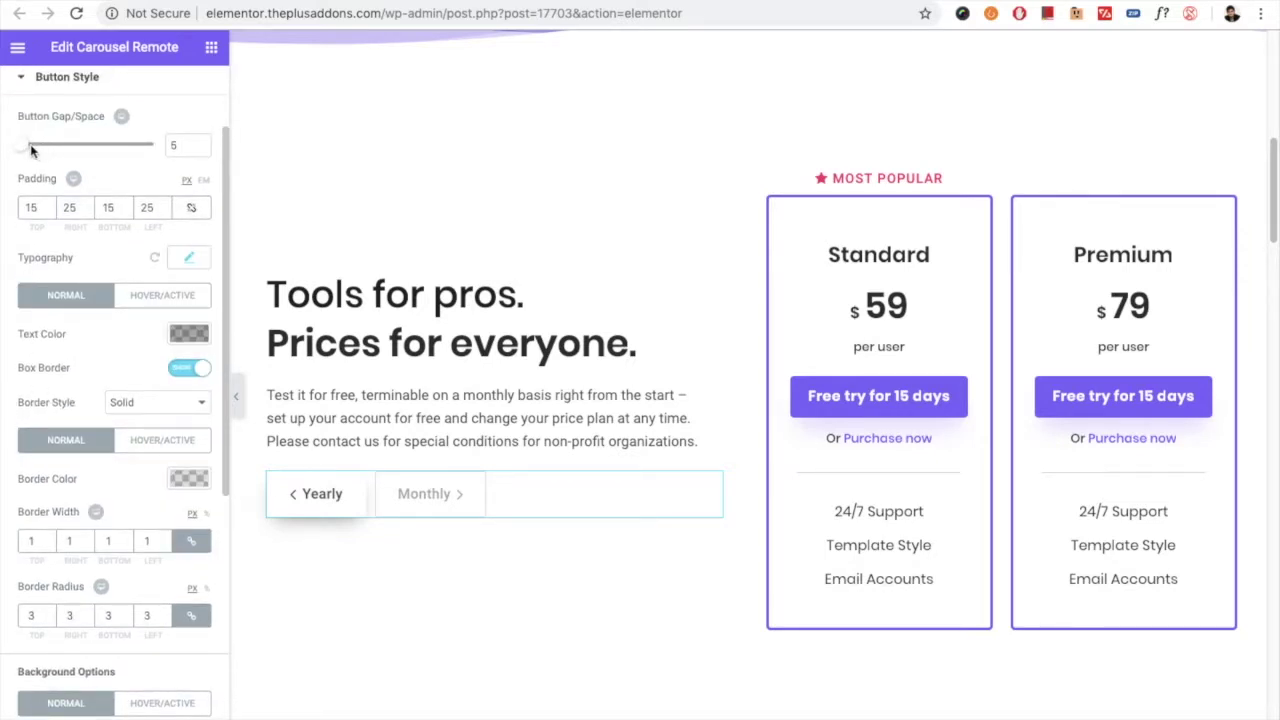
{"action": "mouse_move", "coordinate": [24, 149]}
{"action": "left_mouse_down"}
{"action": "mouse_move", "coordinate": [40, 148]}
{"action": "mouse_move", "coordinate": [27, 148]}
{"action": "left_mouse_up"}
{"action": "left_click_drag", "start_coordinate": [31, 150], "coordinate": [35, 145]}
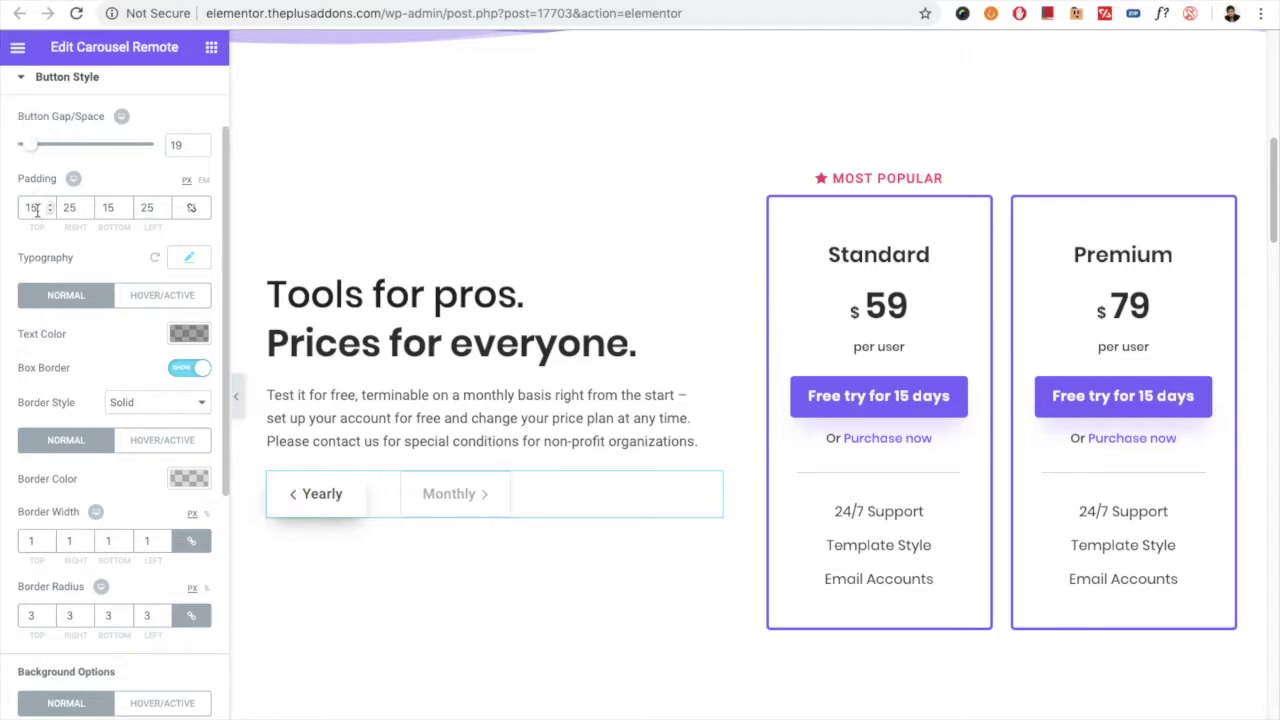
Review button typography and Normal/Hover text colours, then check On Scroll View Animation is No-animation.
{"action": "scroll", "coordinate": [52, 305], "scroll_direction": "down", "scroll_amount": 3}
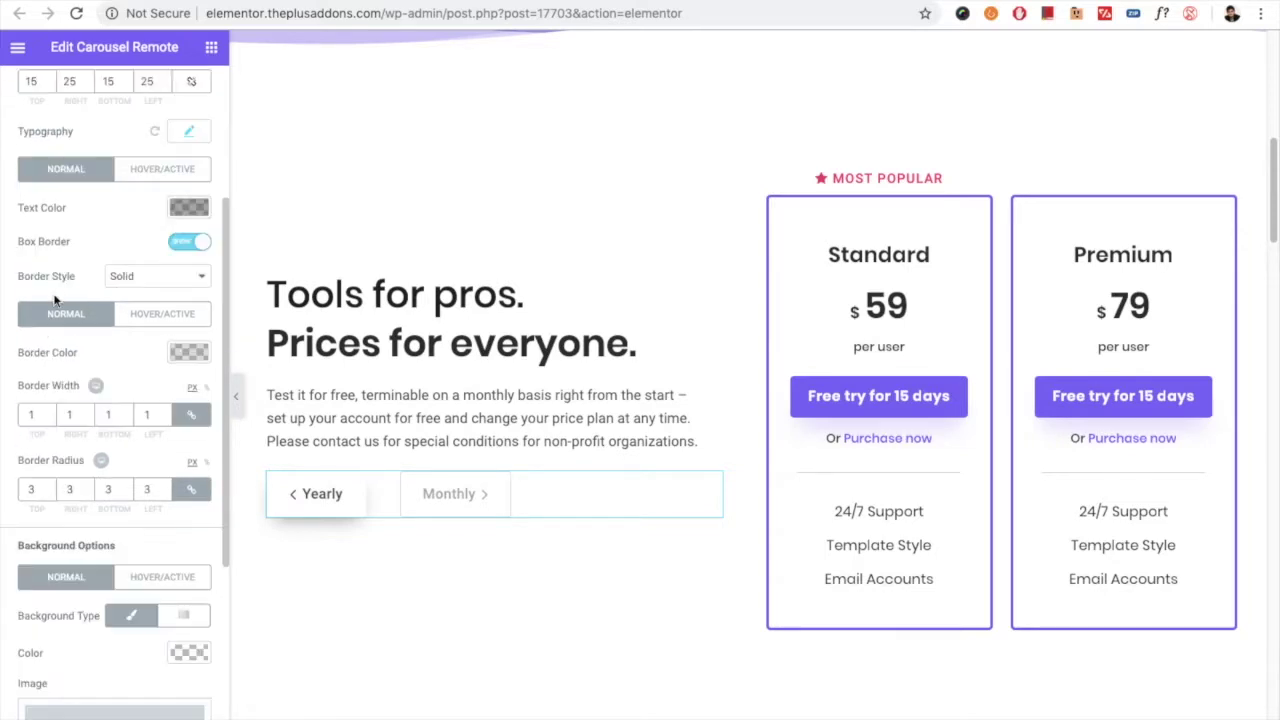
{"action": "left_click", "coordinate": [188, 136]}
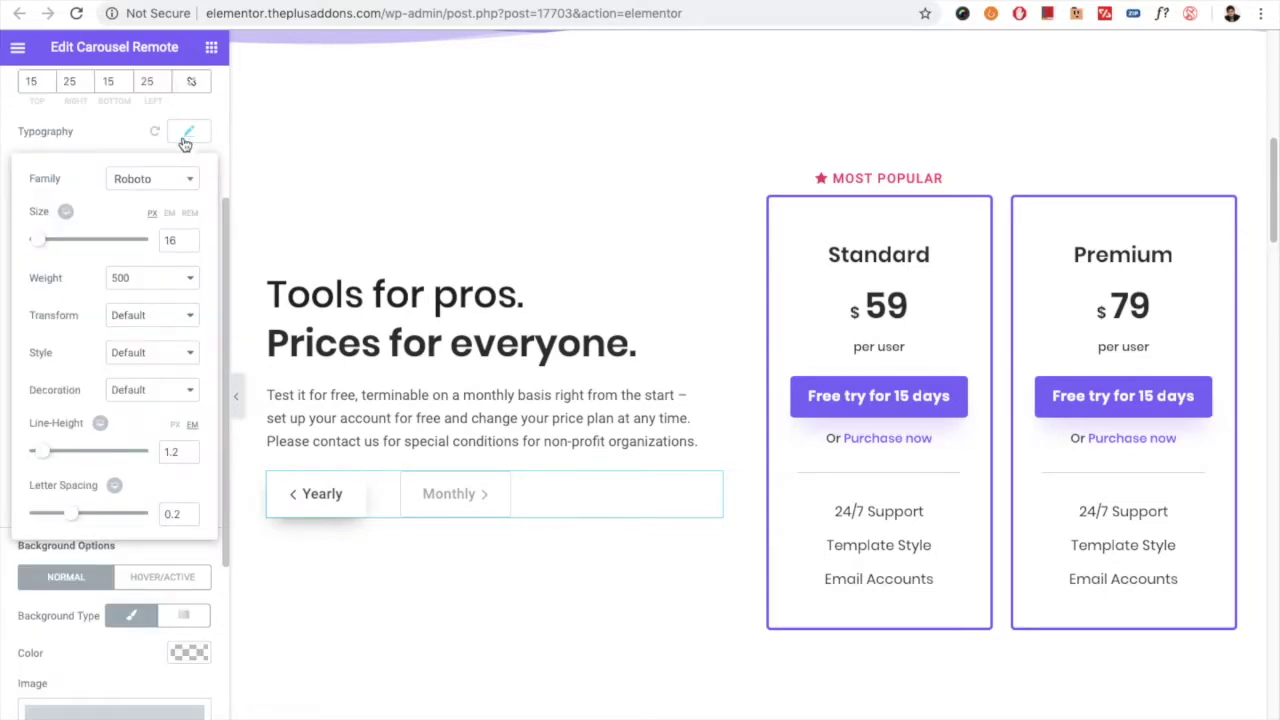
{"action": "left_click", "coordinate": [185, 145]}
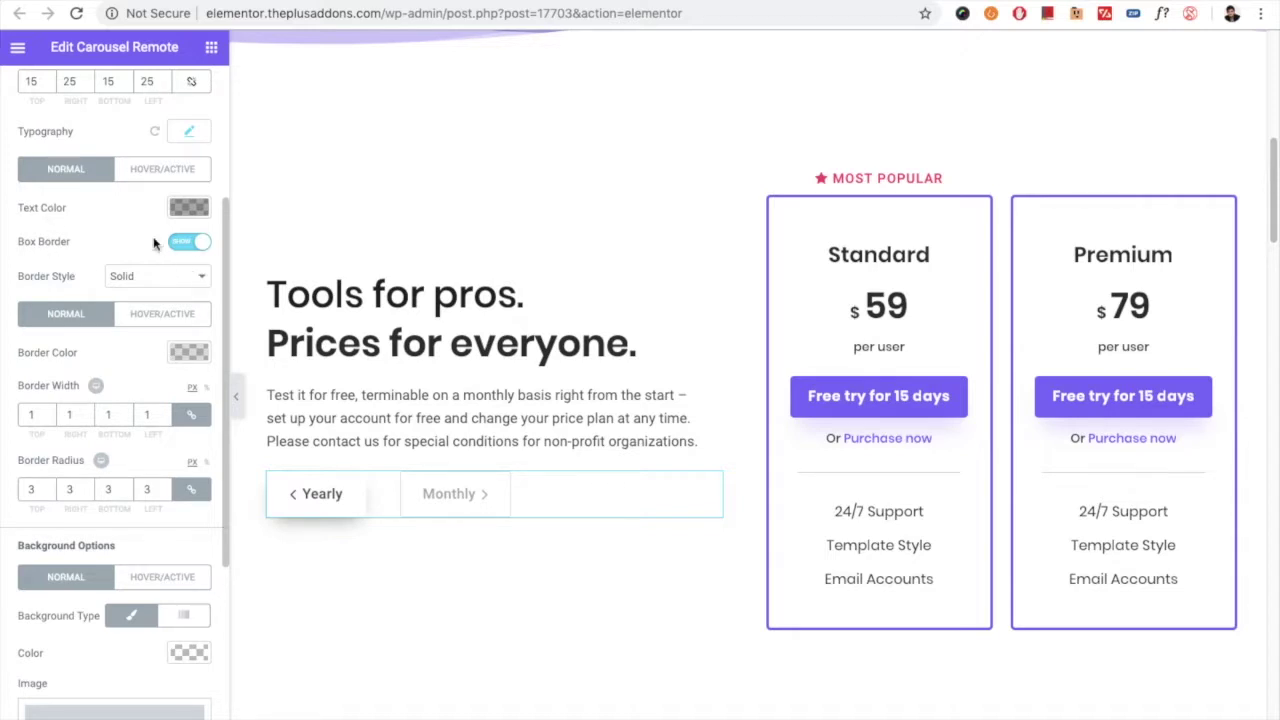
{"action": "left_click", "coordinate": [147, 177]}
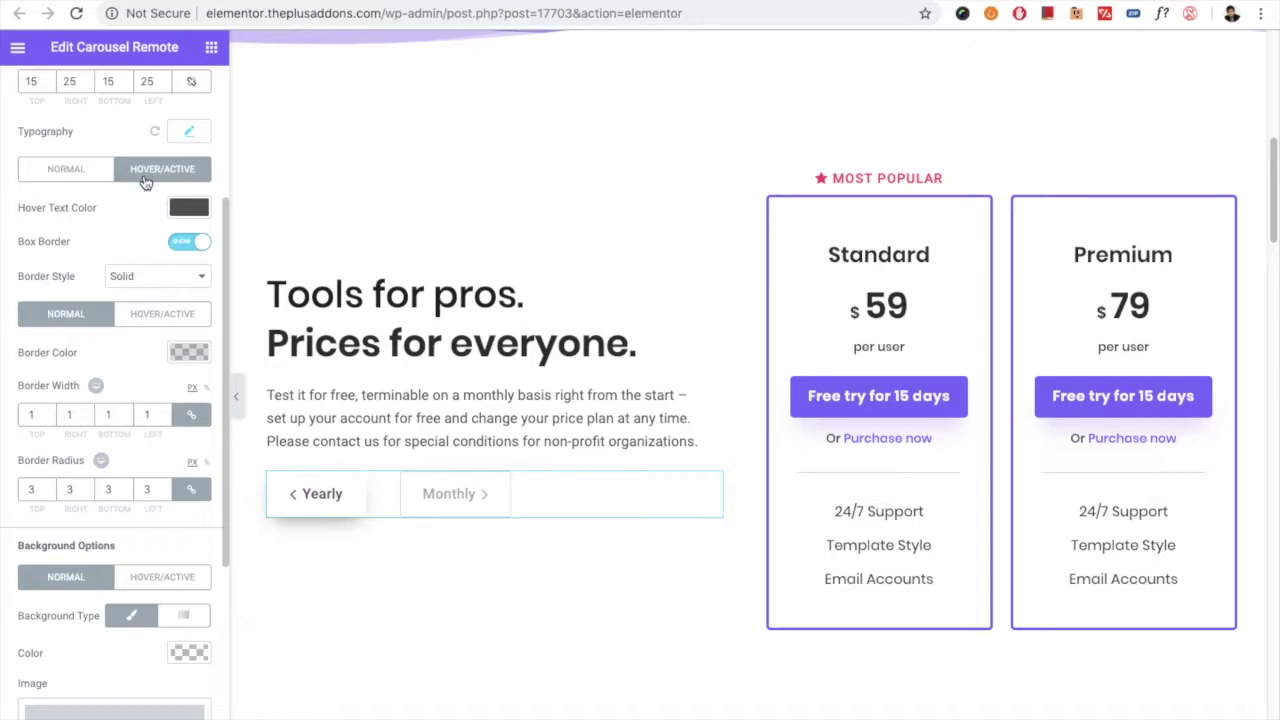
{"action": "left_click", "coordinate": [88, 174]}
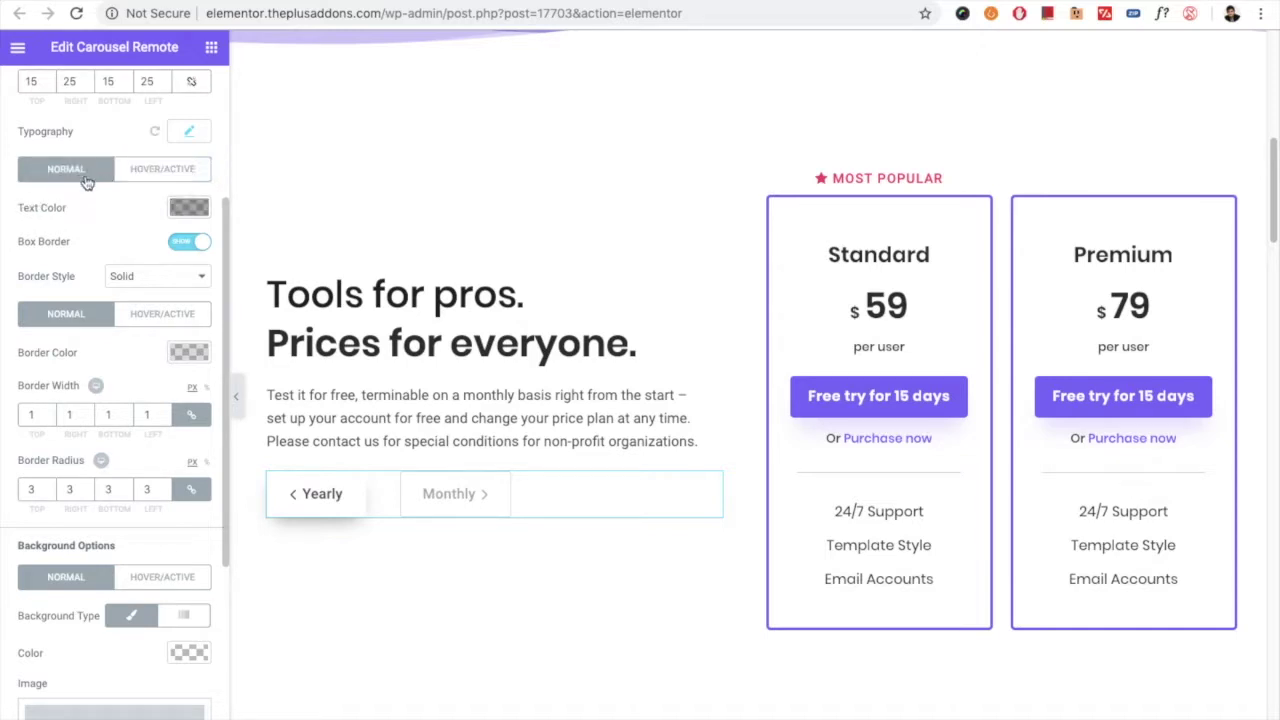
{"action": "scroll", "coordinate": [88, 412], "scroll_direction": "down", "scroll_amount": 1}
{"action": "scroll", "coordinate": [71, 371], "scroll_direction": "down", "scroll_amount": 4}
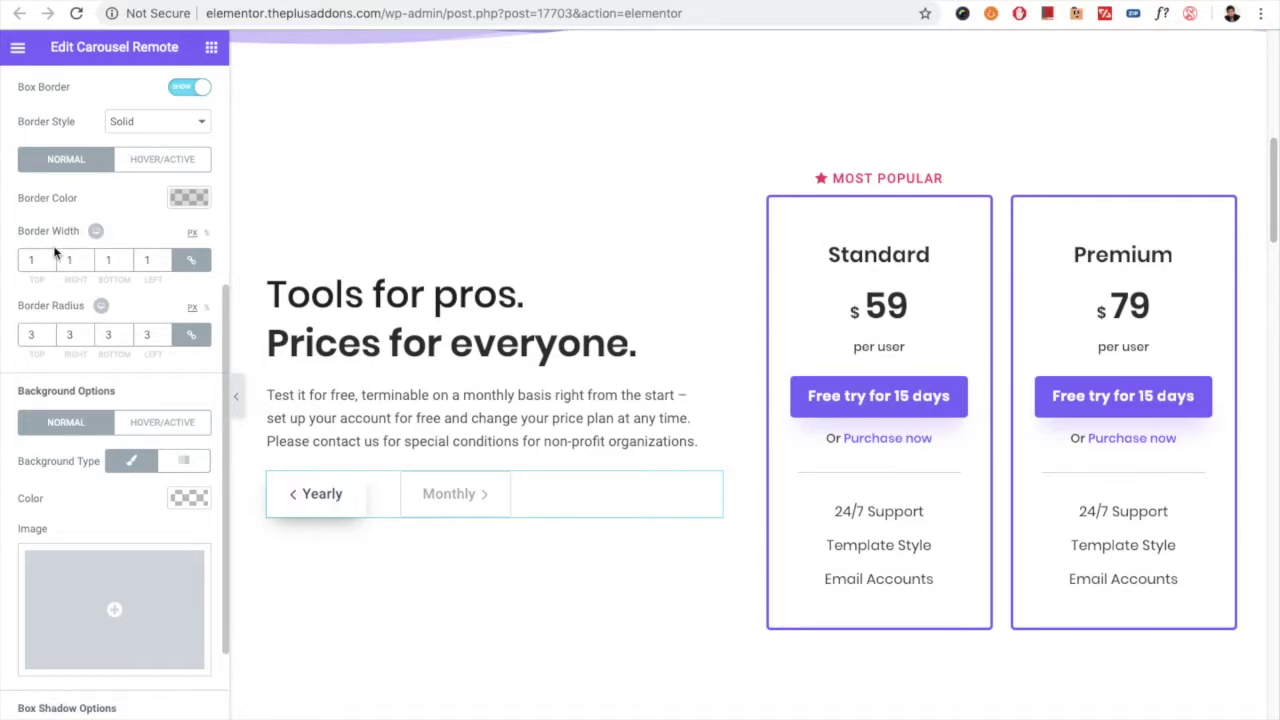
{"action": "scroll", "coordinate": [85, 445], "scroll_direction": "down", "scroll_amount": 2}
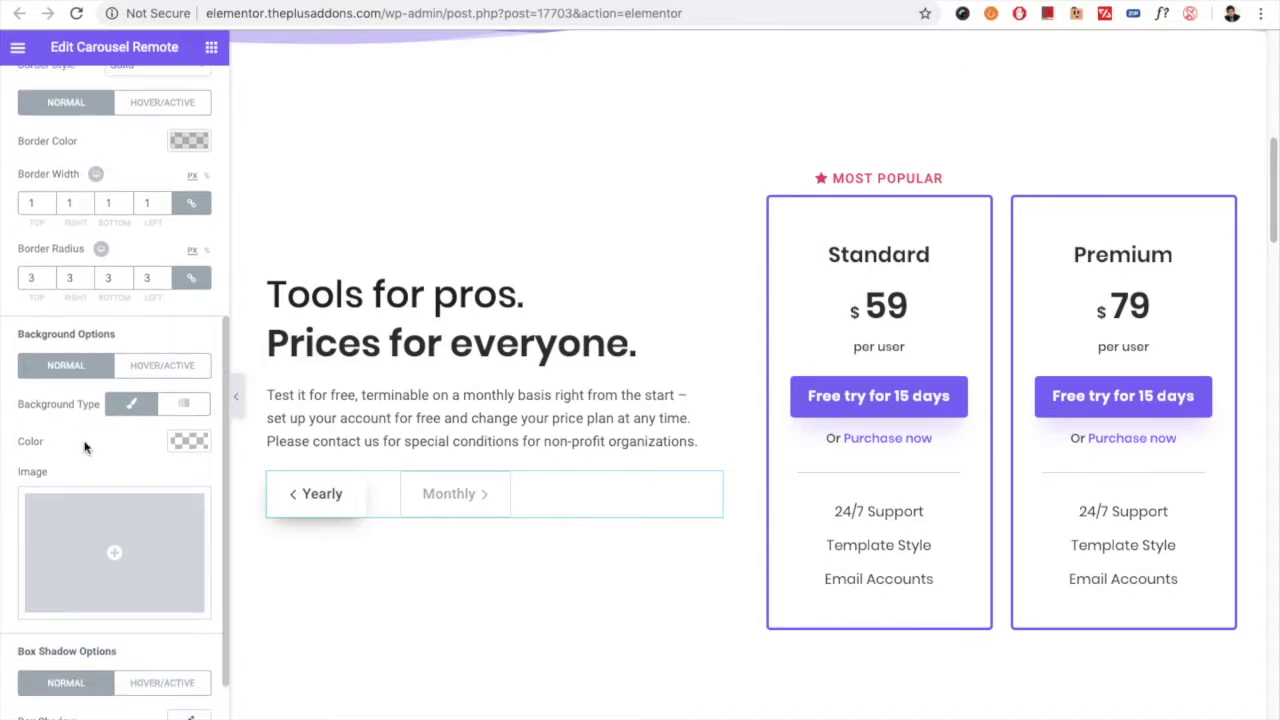
{"action": "scroll", "coordinate": [72, 395], "scroll_direction": "down", "scroll_amount": 1}
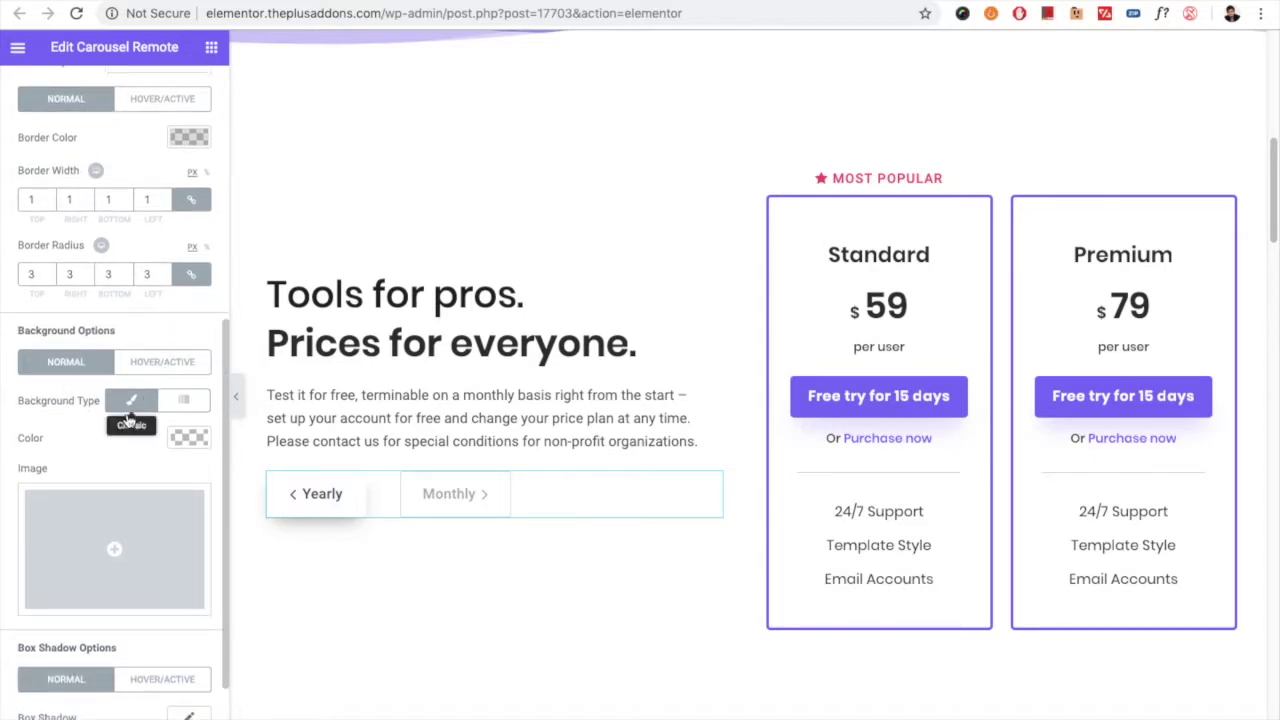
{"action": "scroll", "coordinate": [130, 420], "scroll_direction": "down", "scroll_amount": 2}
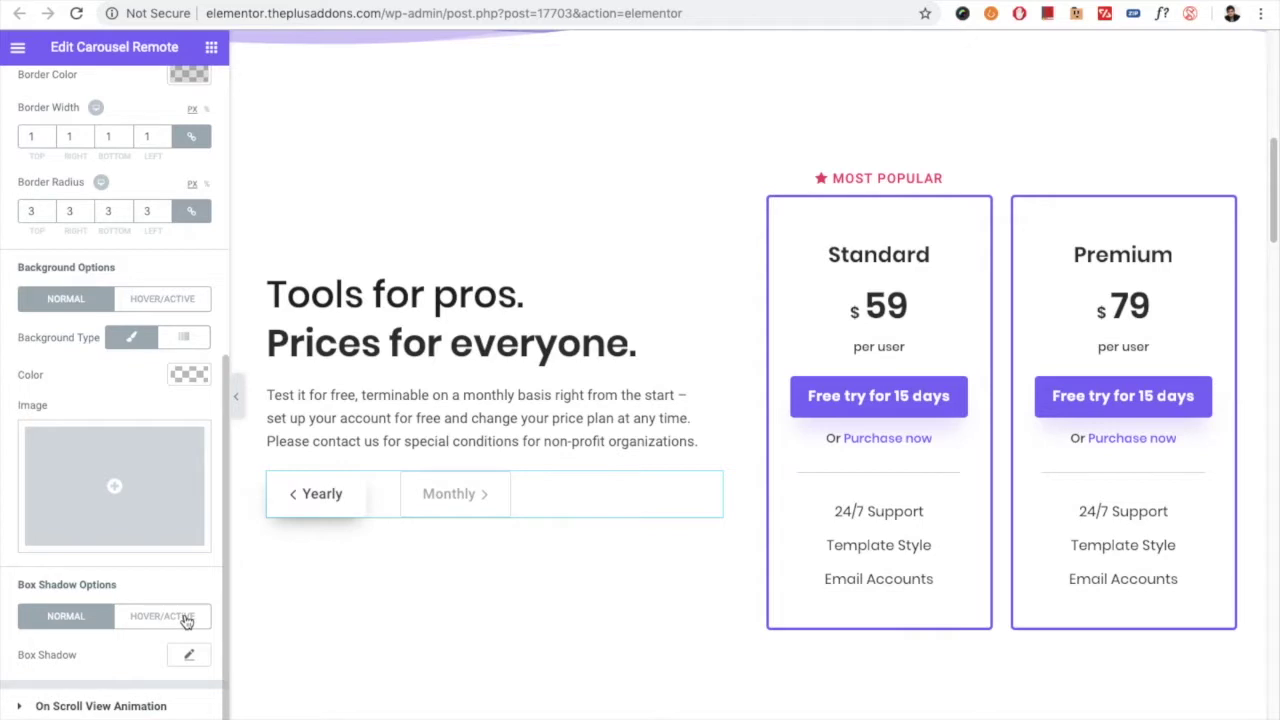
{"action": "left_click", "coordinate": [100, 706]}
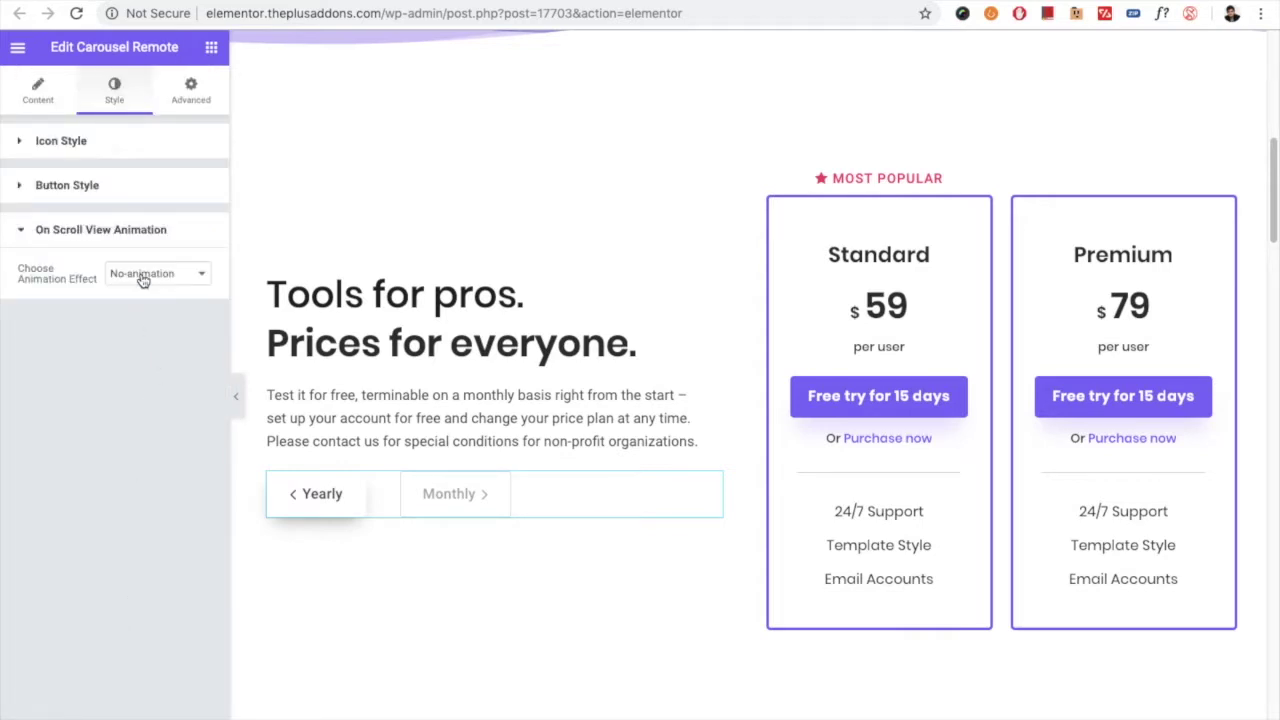
{"action": "left_click", "coordinate": [138, 276]}
{"action": "left_click", "coordinate": [112, 277]}
{"action": "left_click", "coordinate": [93, 233]}
{"action": "left_click", "coordinate": [76, 144]}
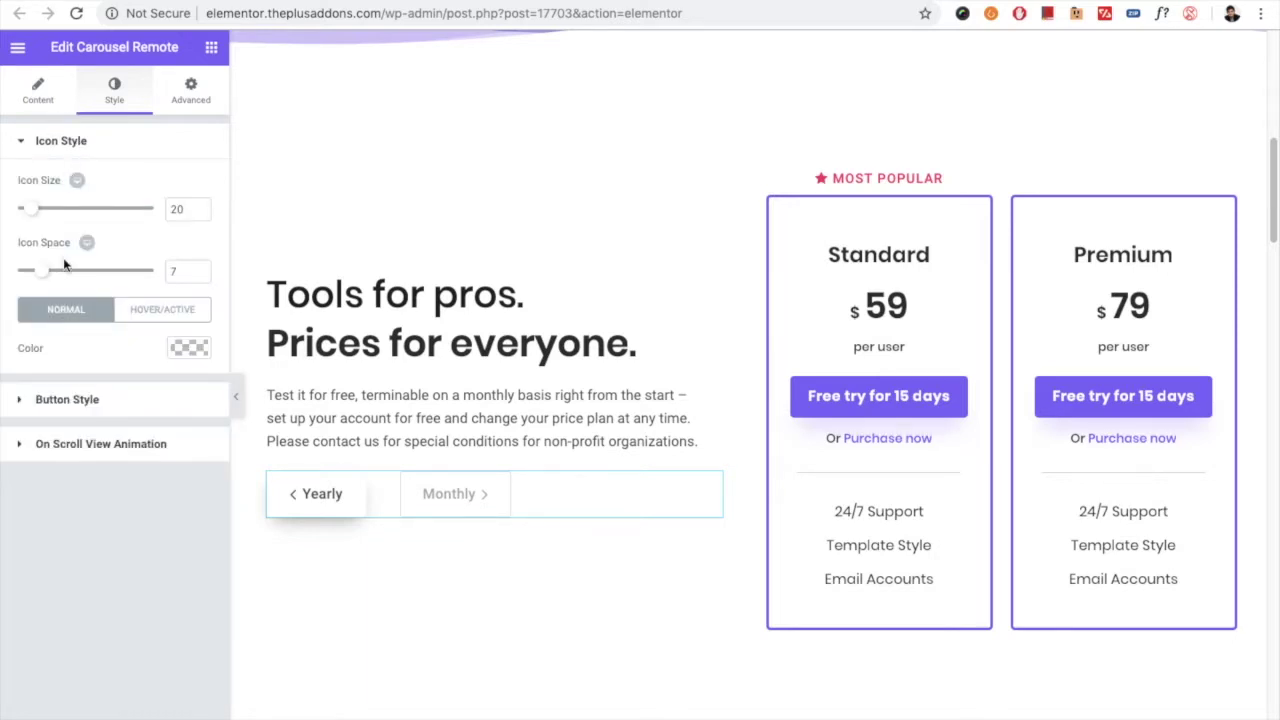
{"action": "scroll", "coordinate": [373, 546], "scroll_direction": "up", "scroll_amount": 1}
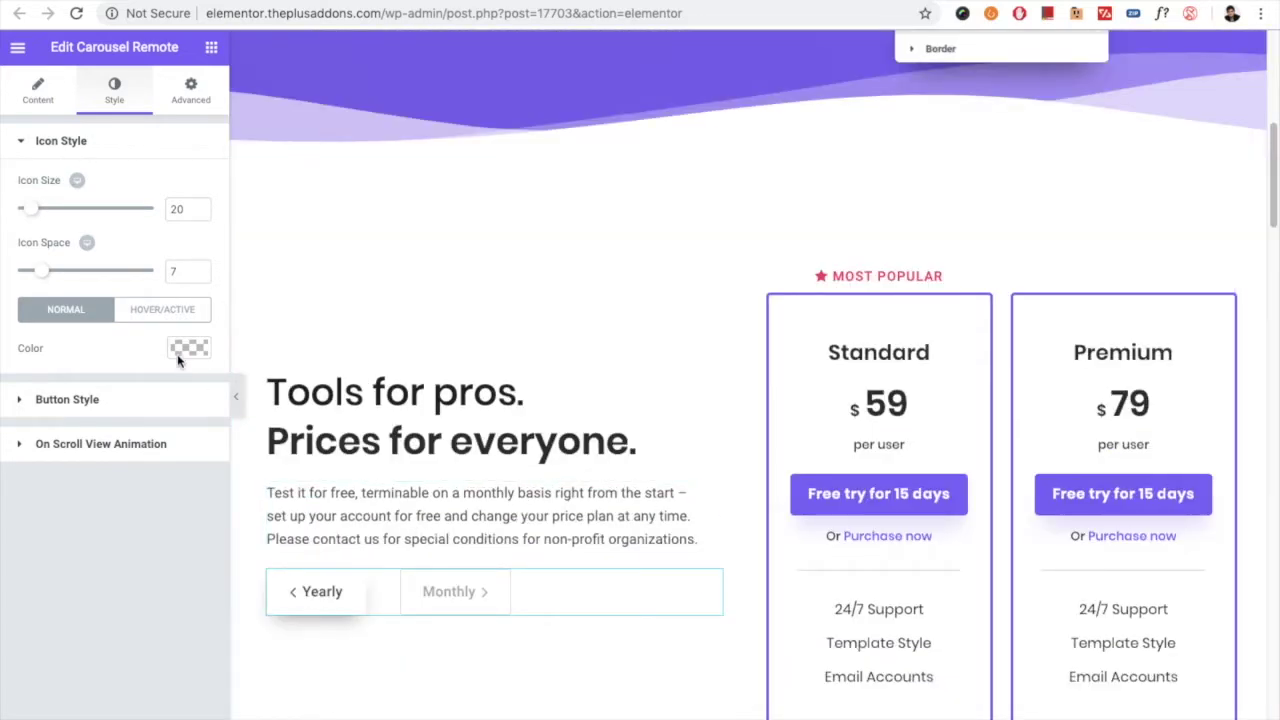
{"action": "scroll", "coordinate": [665, 610], "scroll_direction": "up", "scroll_amount": 6}
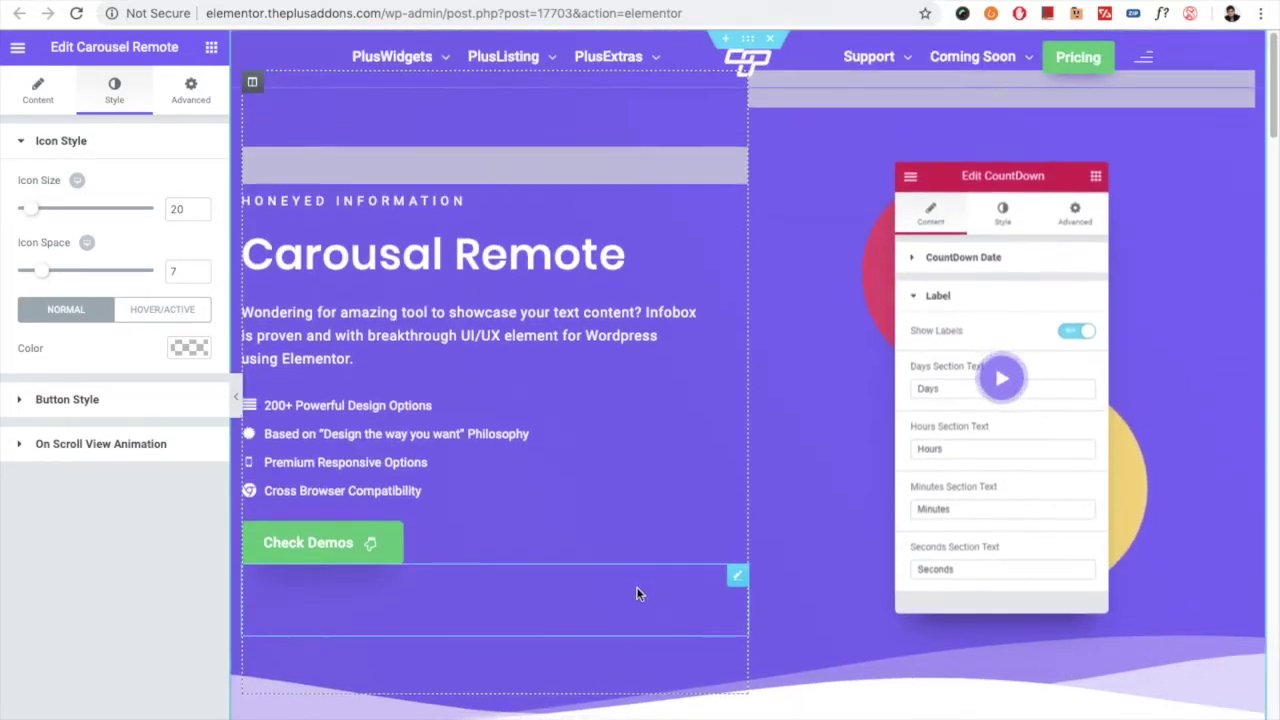
{"action": "scroll", "coordinate": [636, 590], "scroll_direction": "down", "scroll_amount": 10}
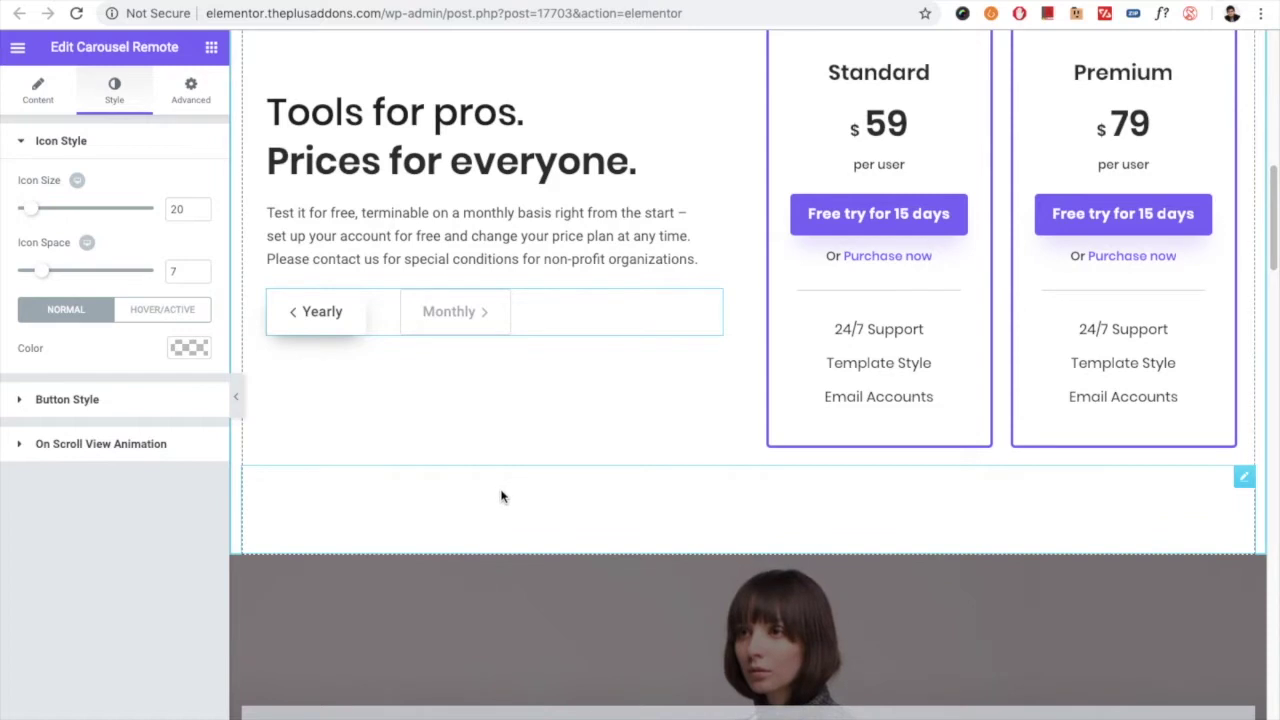
{"action": "scroll", "coordinate": [501, 498], "scroll_direction": "up", "scroll_amount": 10}
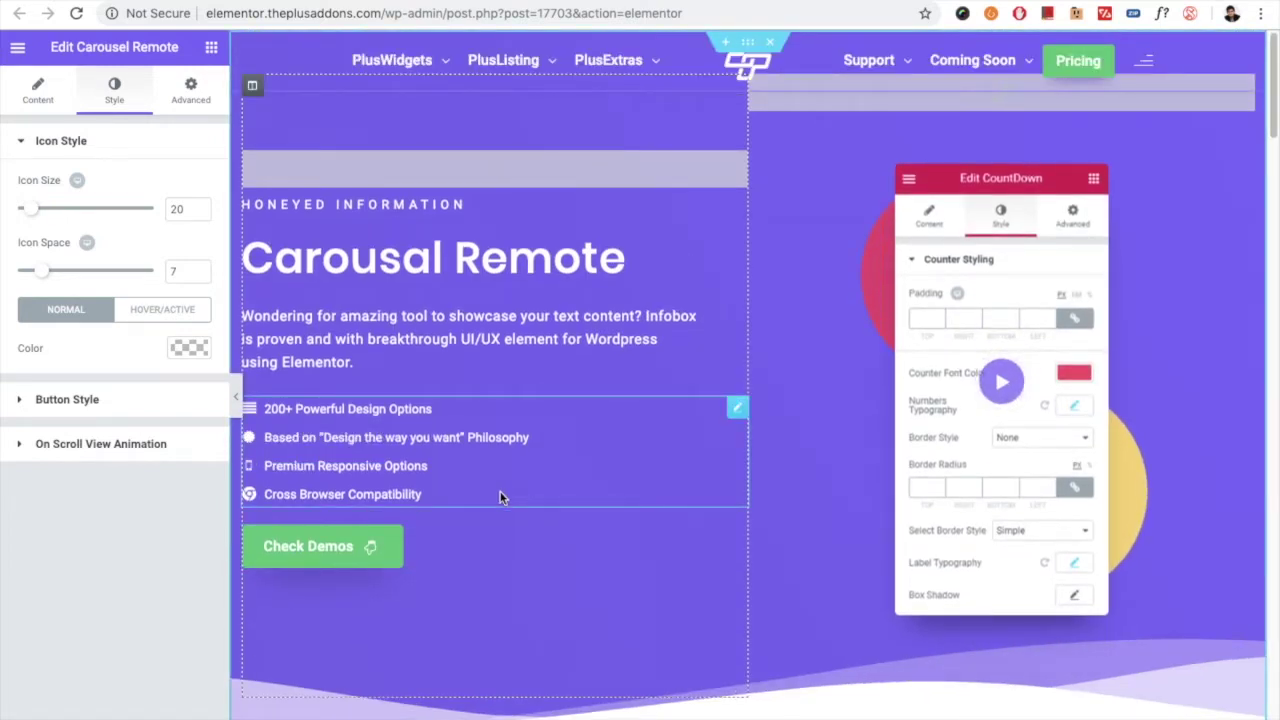